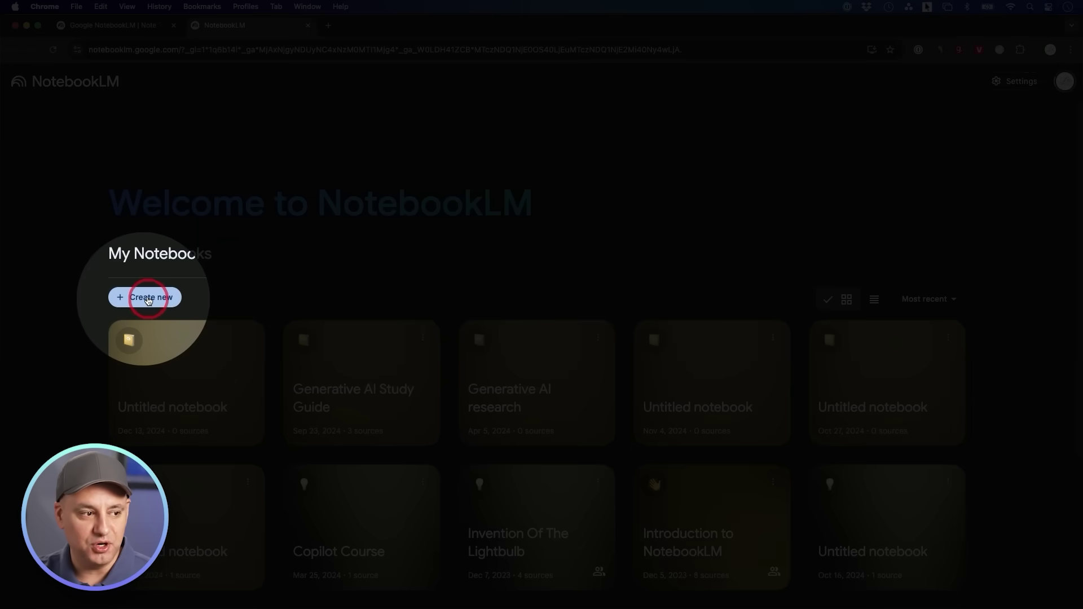
Create a new notebook and upload the '14 AI Bootcamp - Complete Transcripts' PDF as its source.
{"action": "left_click", "coordinate": [146, 300]}
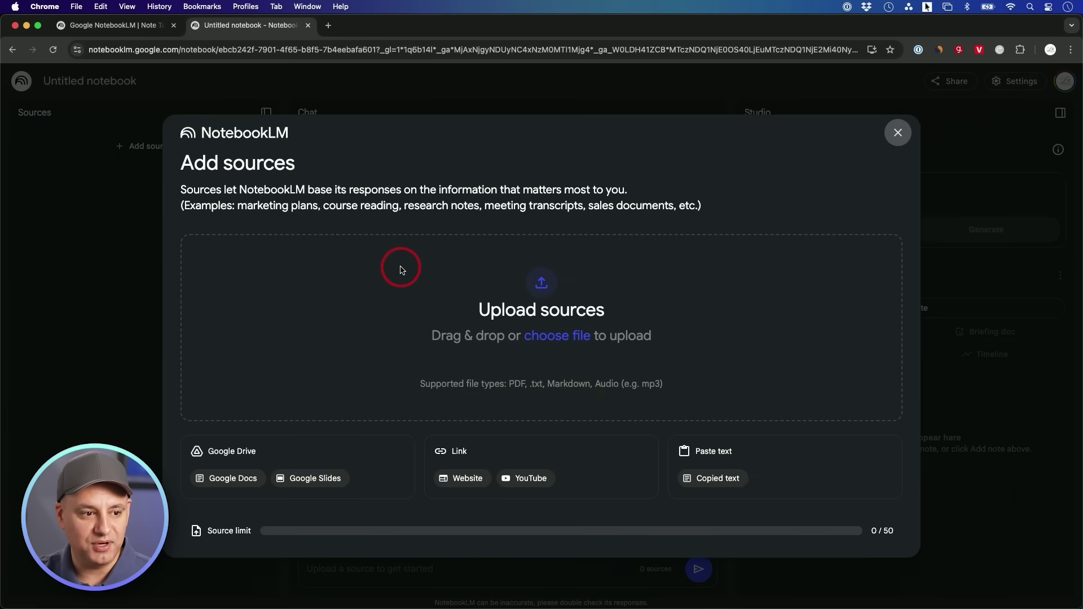
{"action": "left_click_drag", "start_coordinate": [479, 309], "coordinate": [610, 316]}
{"action": "left_click", "coordinate": [601, 313]}
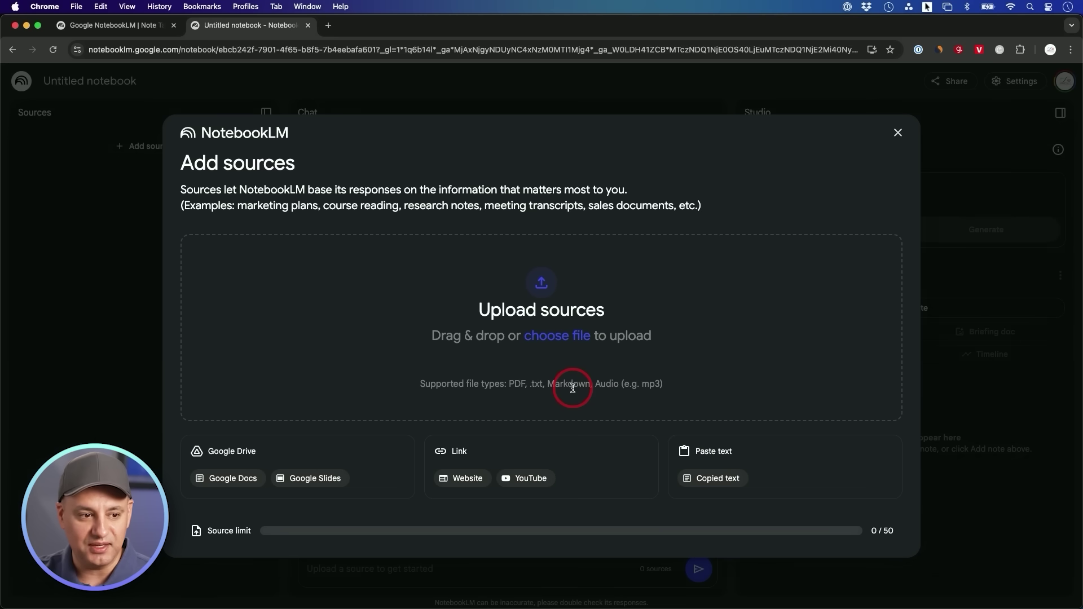
{"action": "left_click", "coordinate": [553, 337]}
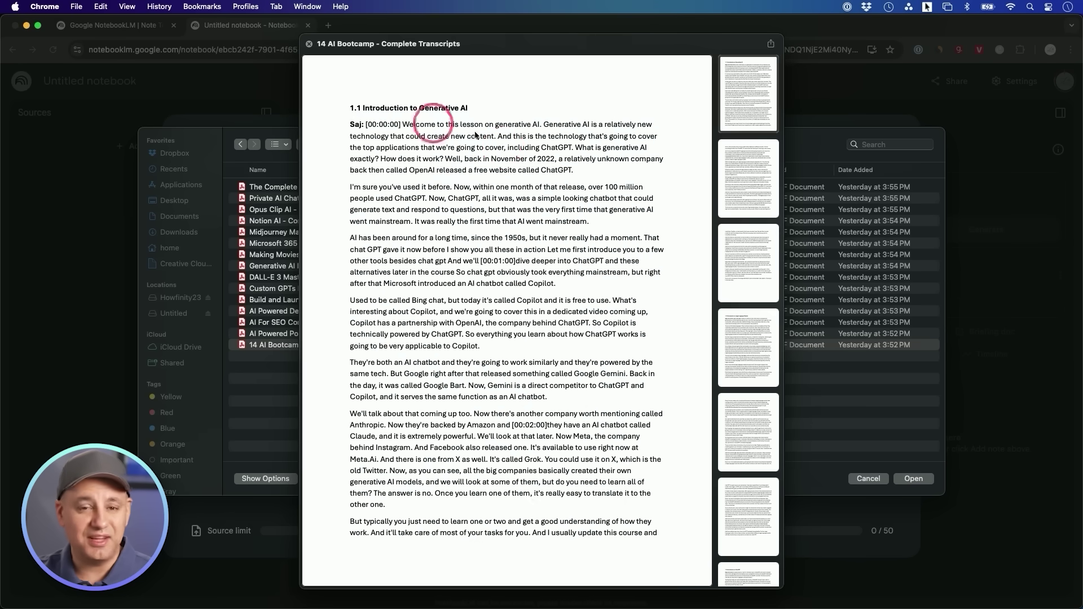
{"action": "scroll", "coordinate": [504, 148], "scroll_direction": "down", "scroll_amount": 20}
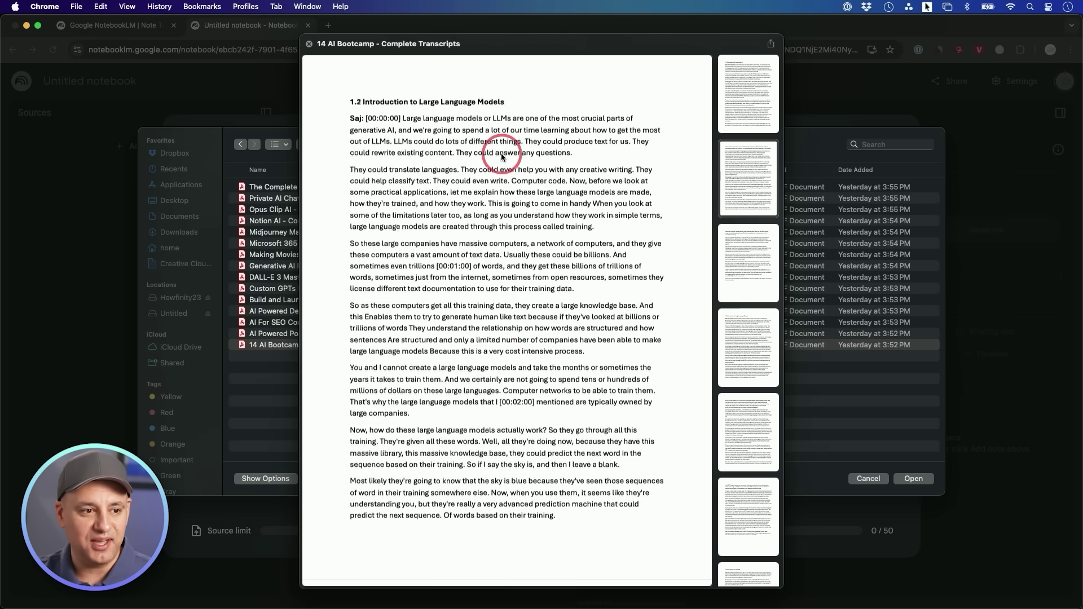
{"action": "scroll", "coordinate": [501, 153], "scroll_direction": "down", "scroll_amount": 20}
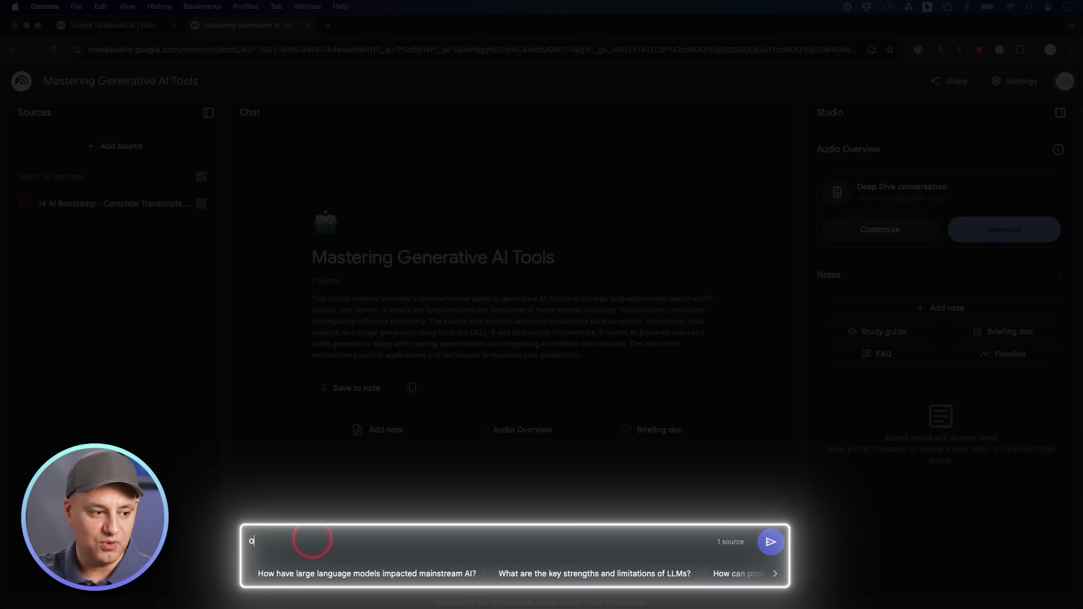
Ask the chat for a 'one sentence recap' of the course.
{"action": "type", "text": "ntence recap"}
{"action": "key", "text": "Return"}
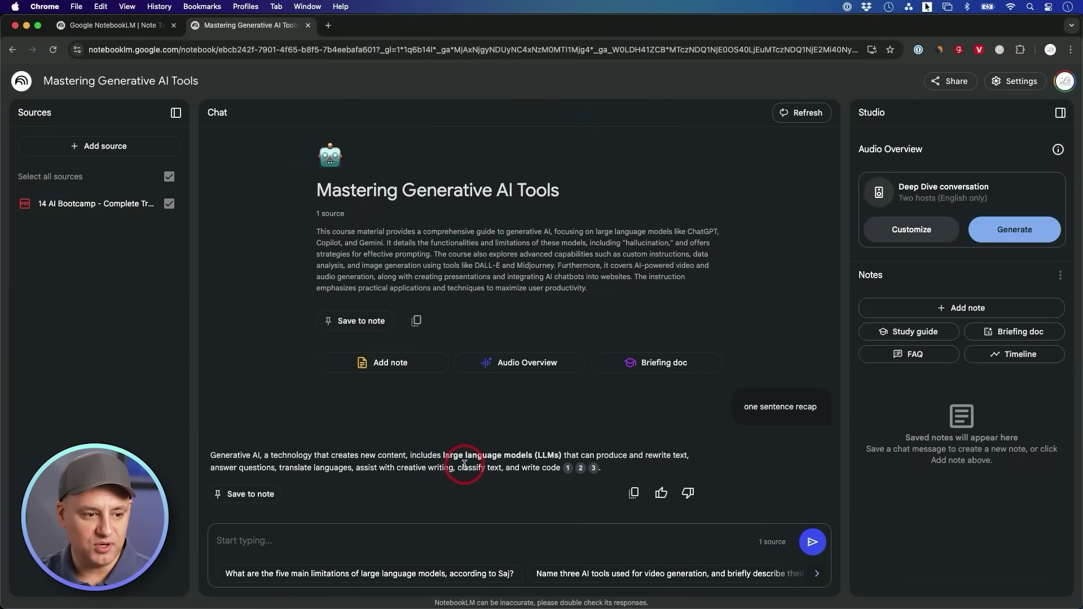
{"action": "mouse_move", "coordinate": [568, 476]}
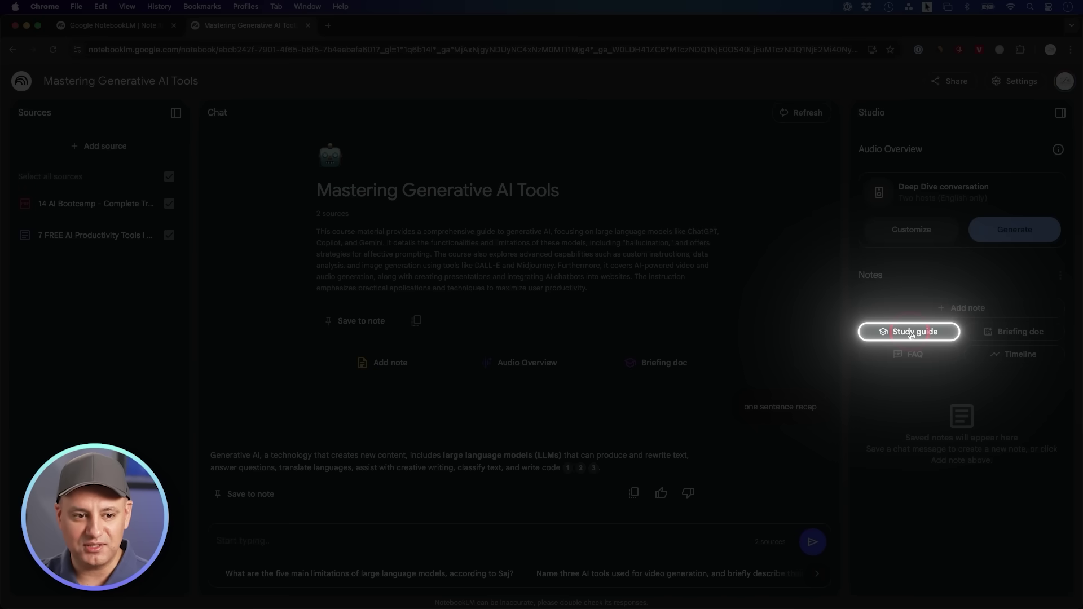
Generate a study guide note and read through its quiz, answer key and glossary.
{"action": "left_click", "coordinate": [910, 335]}
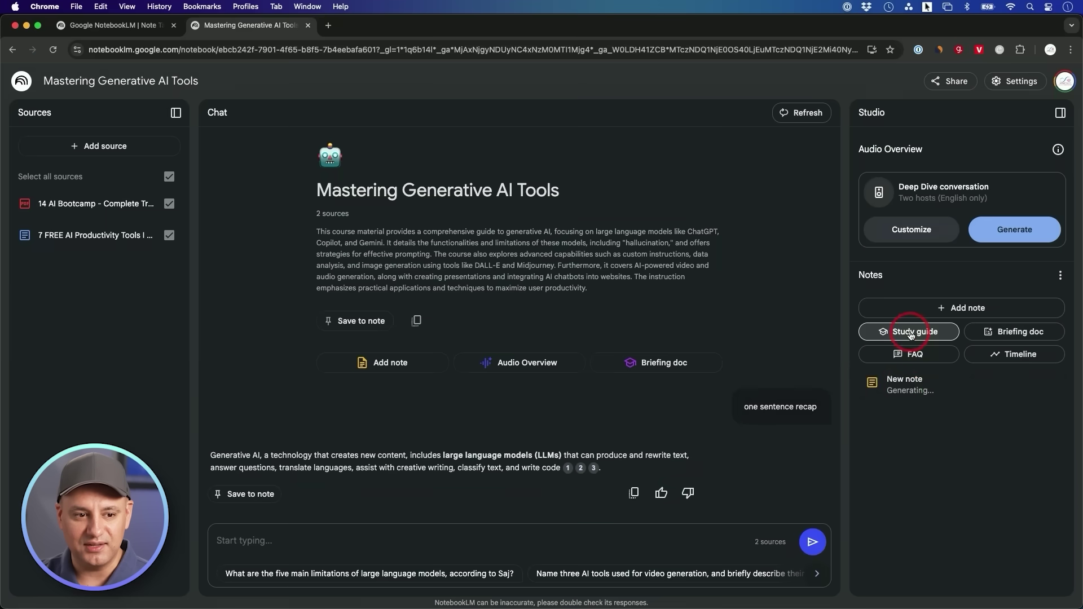
{"action": "left_click", "coordinate": [924, 395]}
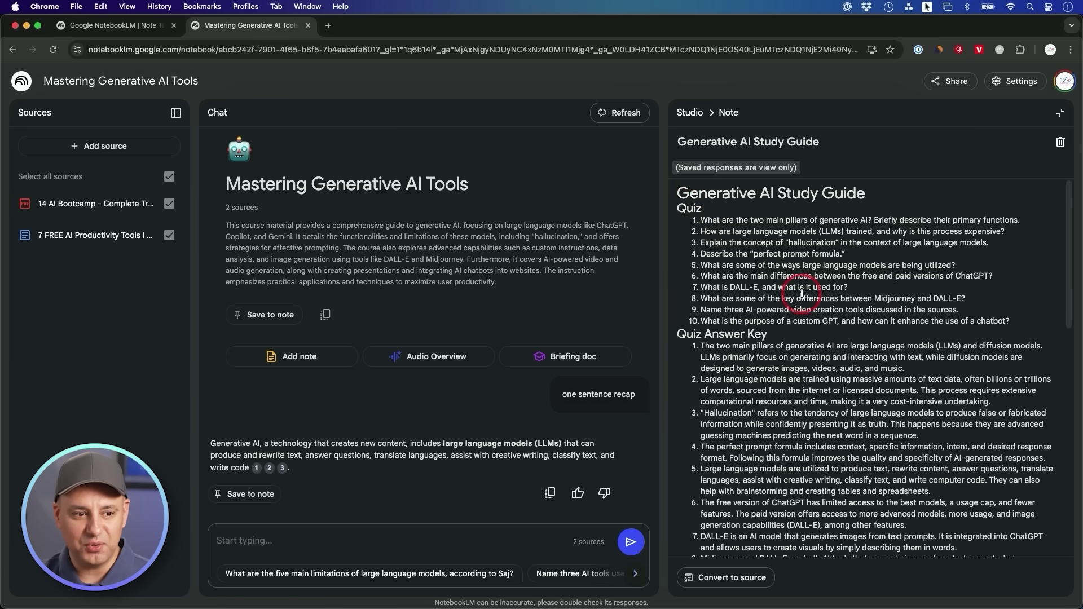
{"action": "scroll", "coordinate": [800, 285], "scroll_direction": "down", "scroll_amount": 10}
{"action": "scroll", "coordinate": [800, 294], "scroll_direction": "down", "scroll_amount": 5}
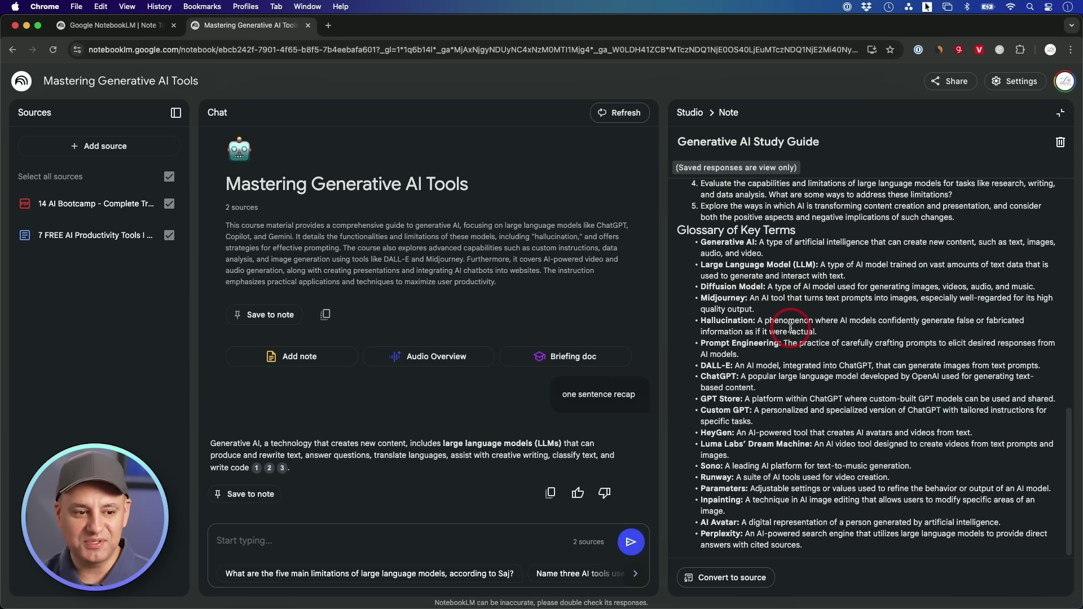
{"action": "scroll", "coordinate": [790, 327], "scroll_direction": "up", "scroll_amount": 15}
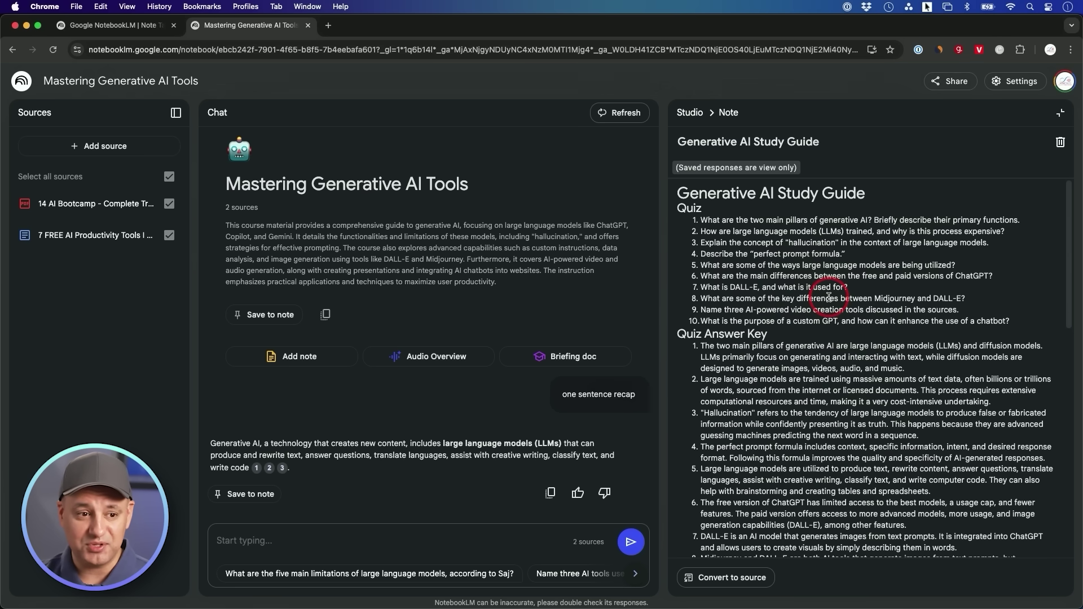
{"action": "scroll", "coordinate": [747, 288], "scroll_direction": "down", "scroll_amount": 15}
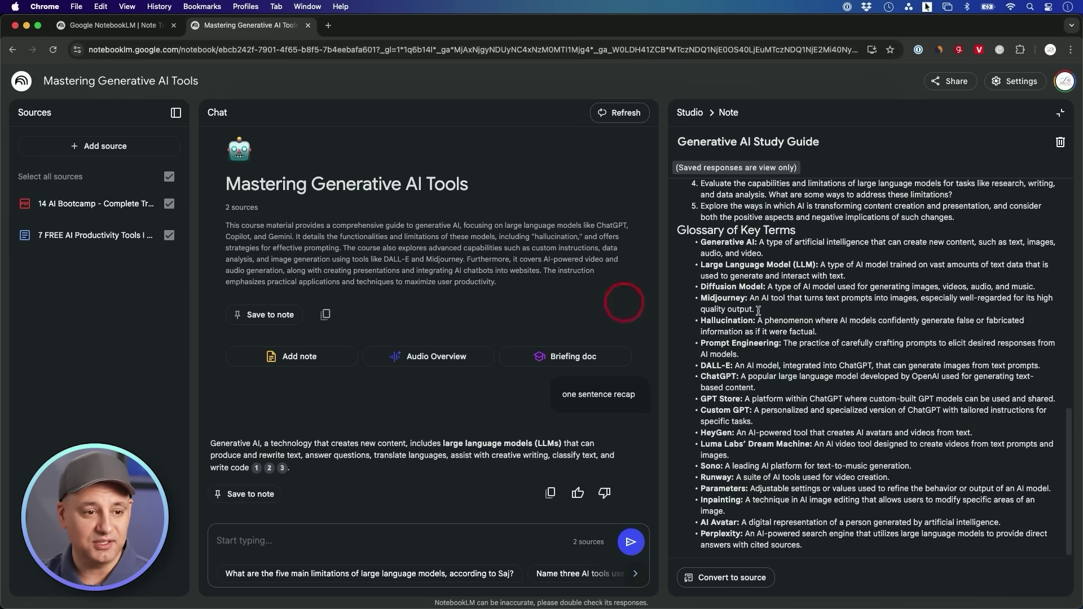
{"action": "scroll", "coordinate": [856, 314], "scroll_direction": "up", "scroll_amount": 15}
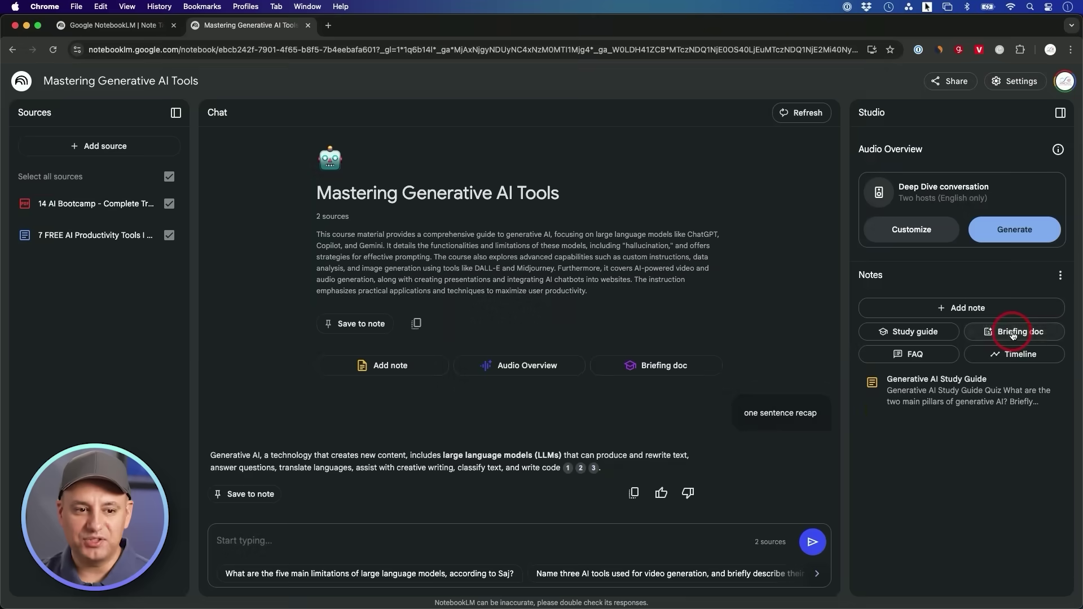
Generate the Generative AI Landscape Briefing note, read it, and view its source summary.
{"action": "left_click", "coordinate": [1013, 333]}
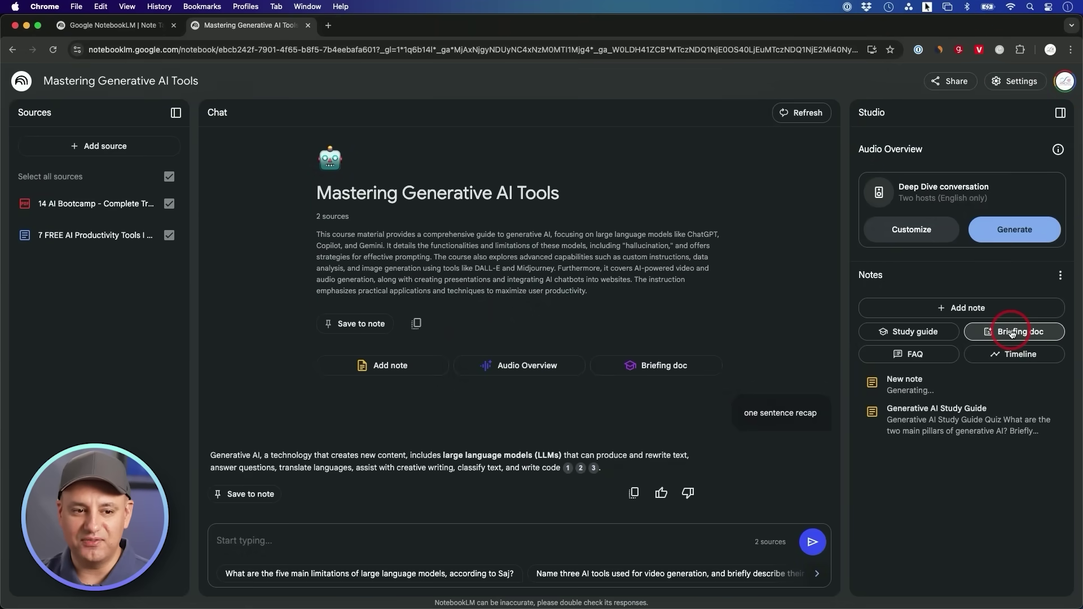
{"action": "scroll", "coordinate": [899, 286], "scroll_direction": "down", "scroll_amount": 20}
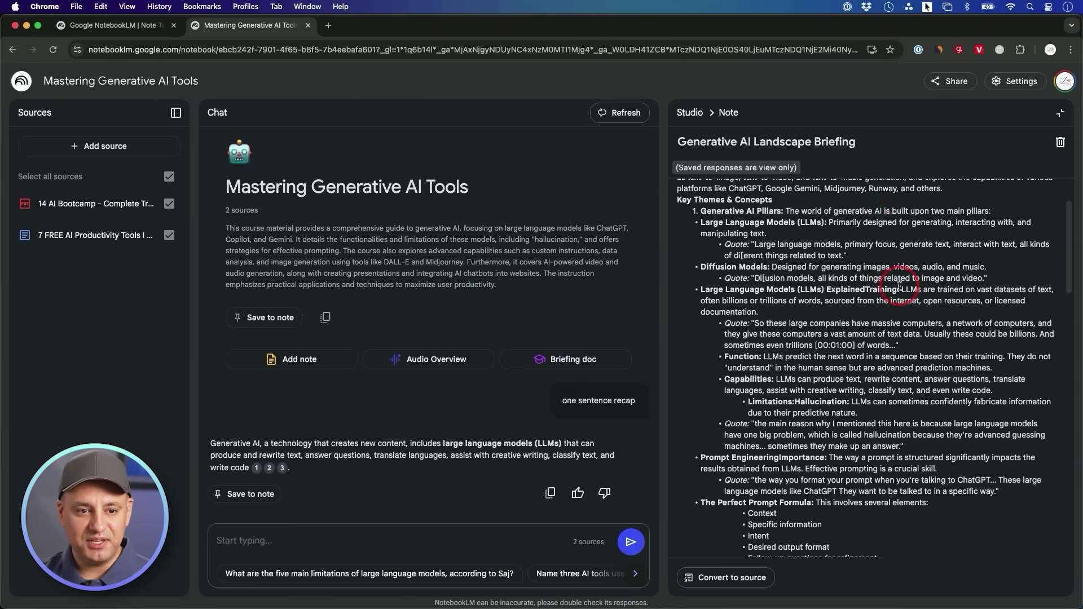
{"action": "scroll", "coordinate": [899, 286], "scroll_direction": "down", "scroll_amount": 10}
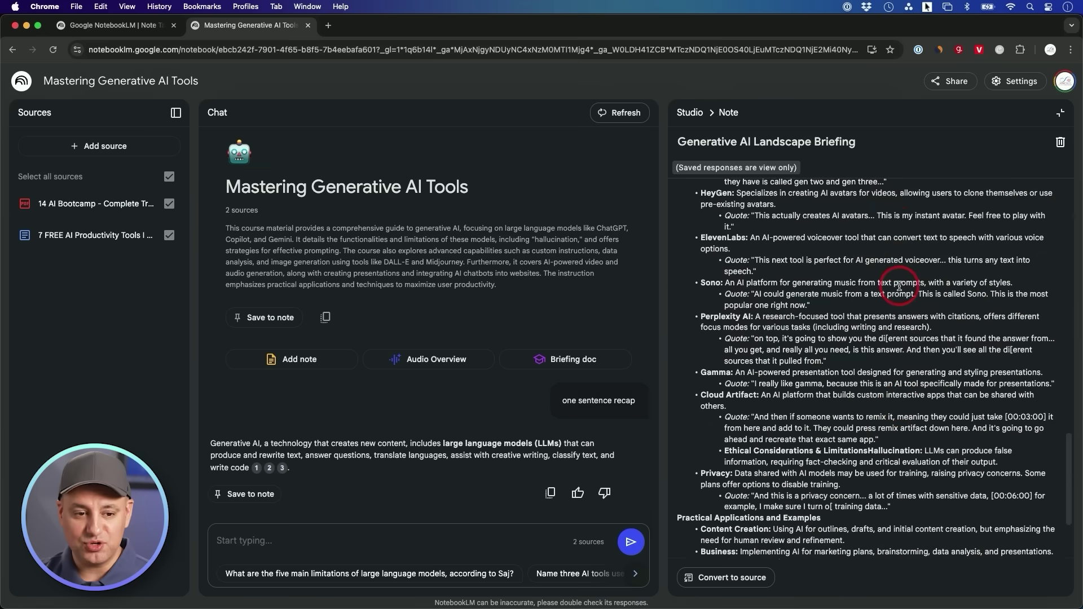
{"action": "scroll", "coordinate": [899, 286], "scroll_direction": "up", "scroll_amount": 20}
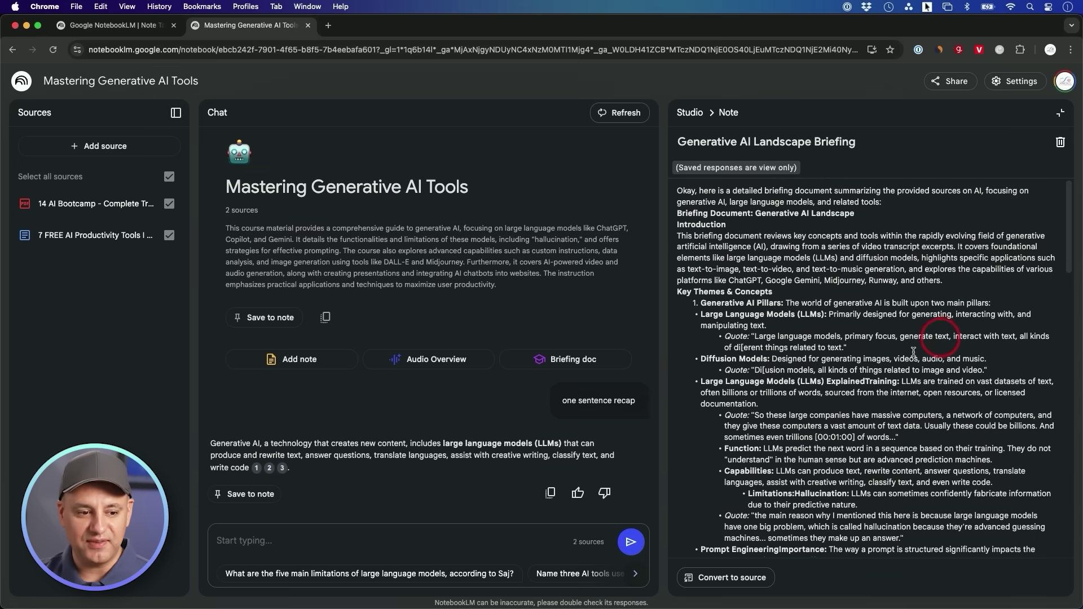
{"action": "scroll", "coordinate": [973, 338], "scroll_direction": "down", "scroll_amount": 10}
{"action": "scroll", "coordinate": [973, 384], "scroll_direction": "up", "scroll_amount": 20}
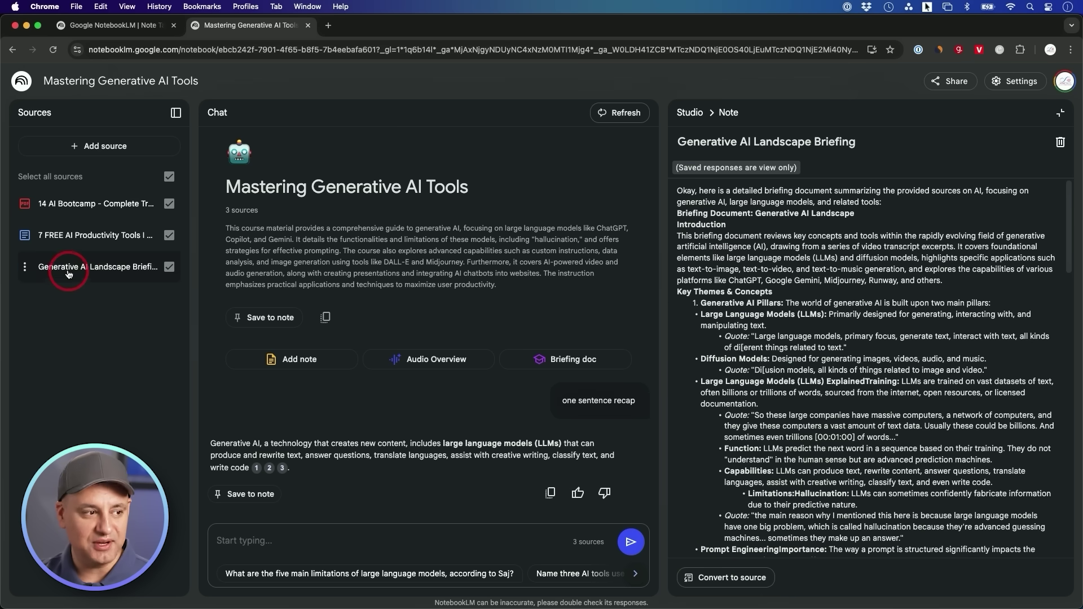
{"action": "left_click", "coordinate": [85, 274]}
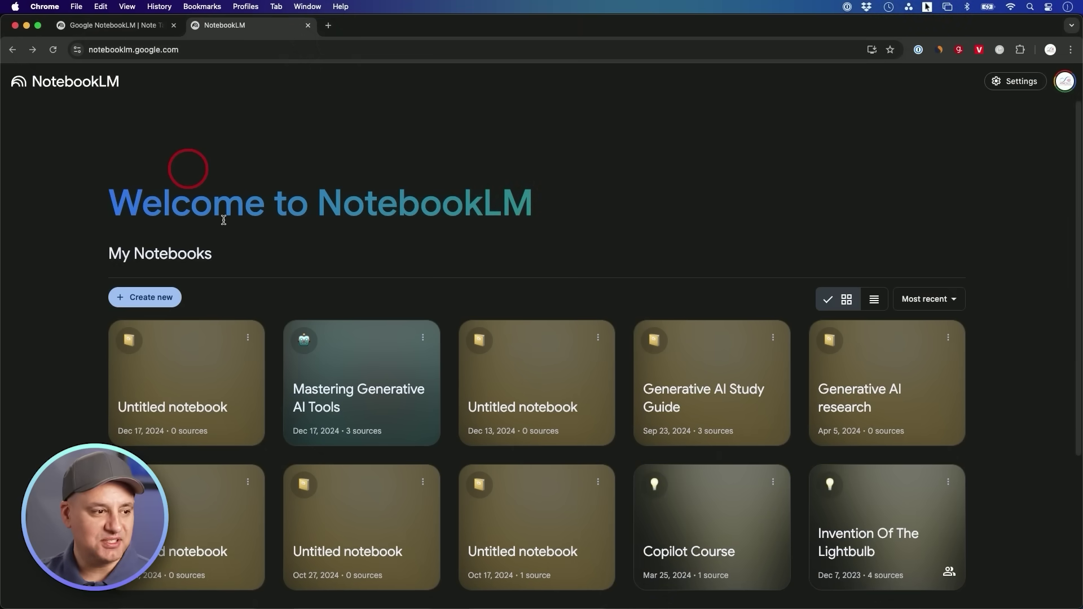
Start a new notebook with the Wikipedia History of the Roman Empire article as a website source.
{"action": "left_click", "coordinate": [120, 304]}
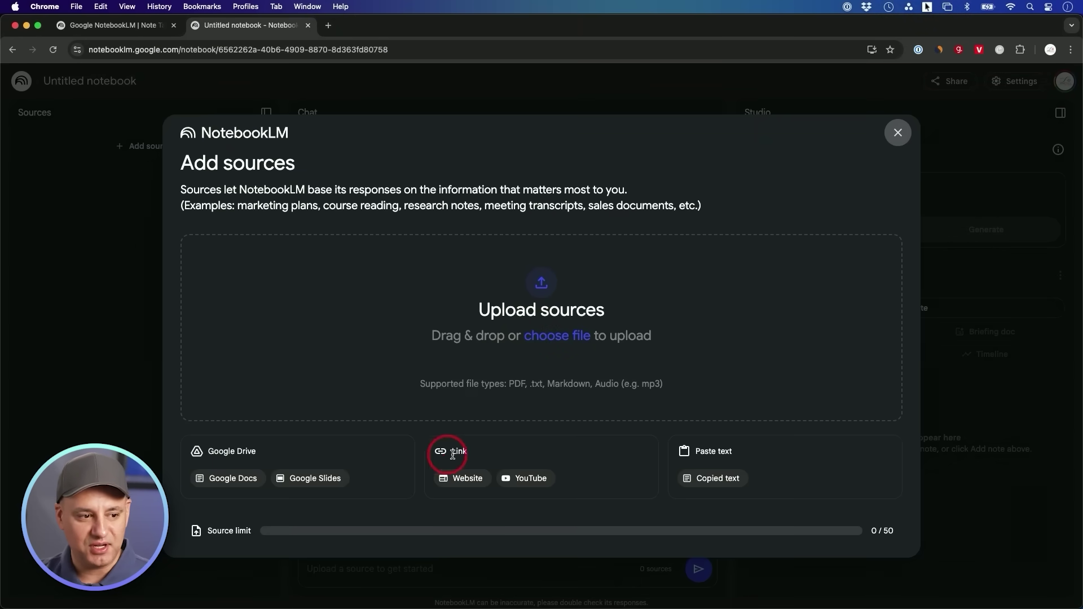
{"action": "left_click", "coordinate": [455, 479]}
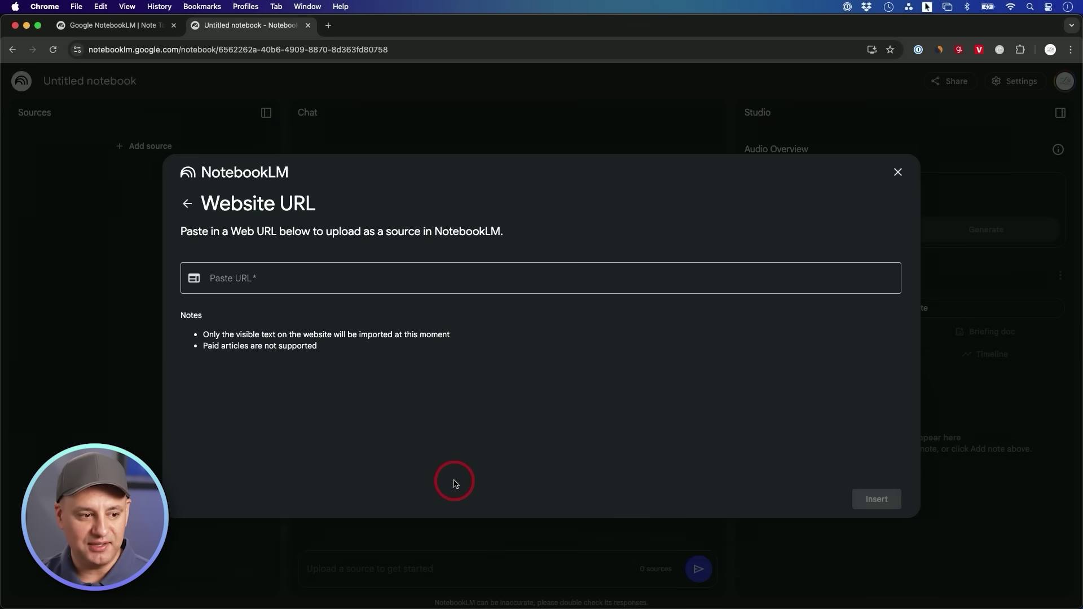
{"action": "left_click", "coordinate": [244, 280]}
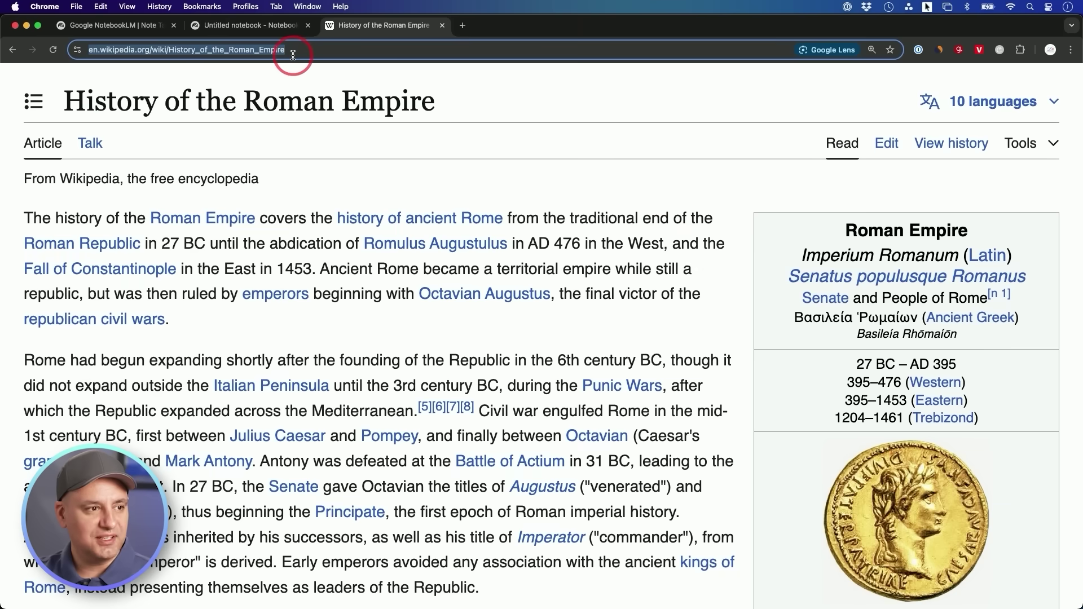
{"action": "left_click", "coordinate": [234, 32]}
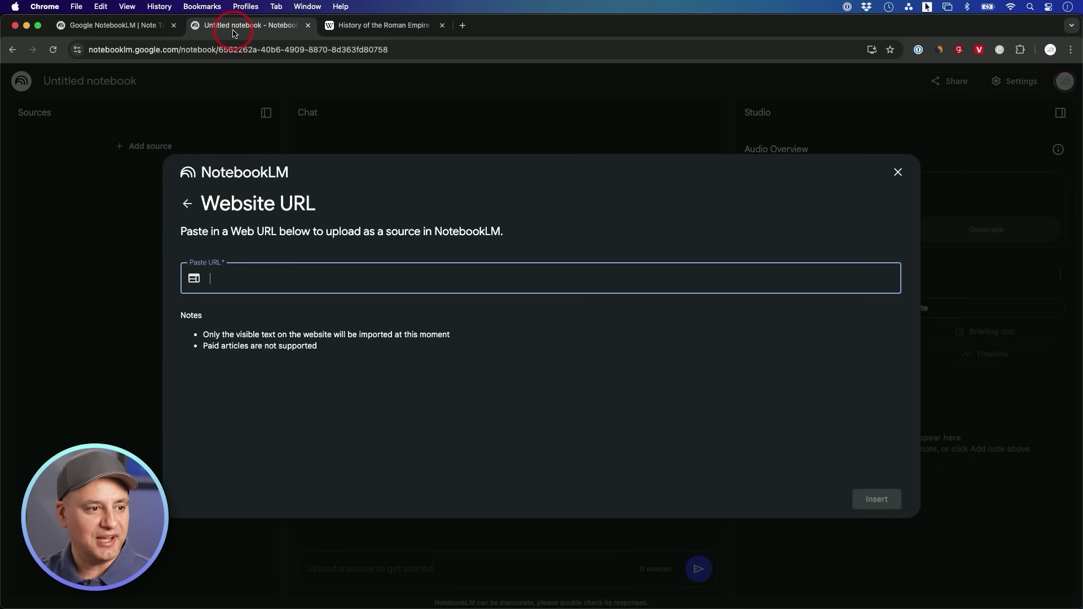
{"action": "type", "text": "https://en.wikipedia.org/wiki/History_of_the_Roman_Empire"}
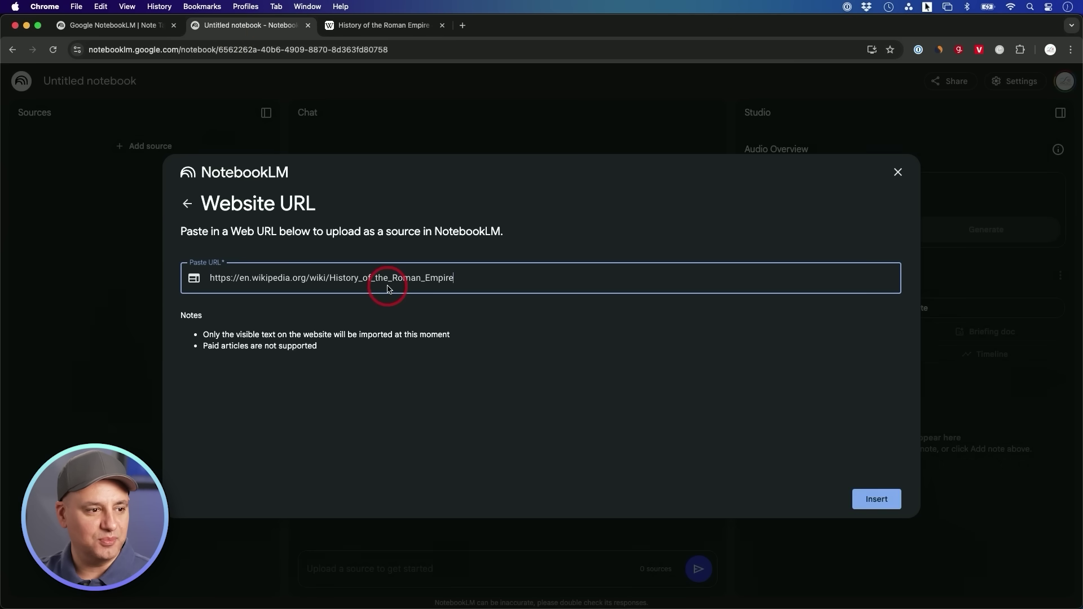
{"action": "left_click", "coordinate": [857, 502]}
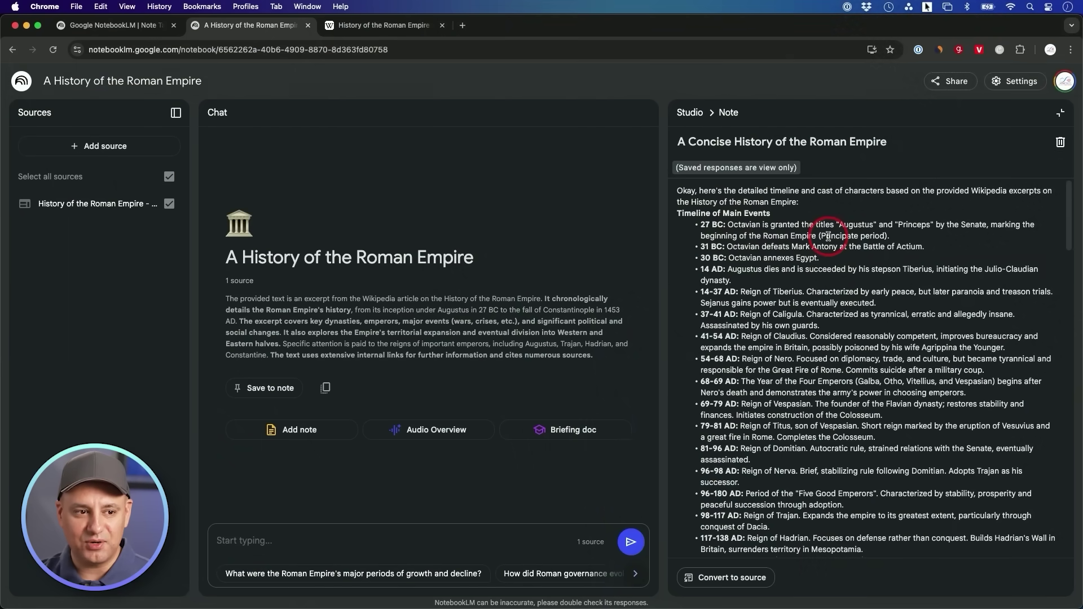
Scroll through the Roman Empire timeline note's events and Cast of Characters.
{"action": "scroll", "coordinate": [727, 232], "scroll_direction": "down", "scroll_amount": 15}
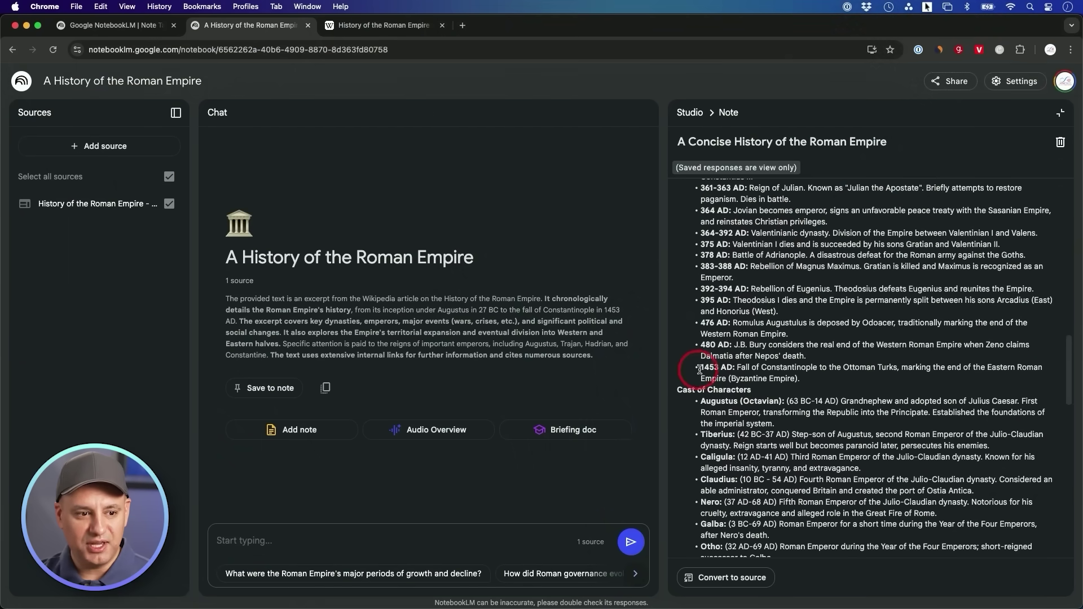
{"action": "scroll", "coordinate": [750, 371], "scroll_direction": "down", "scroll_amount": 5}
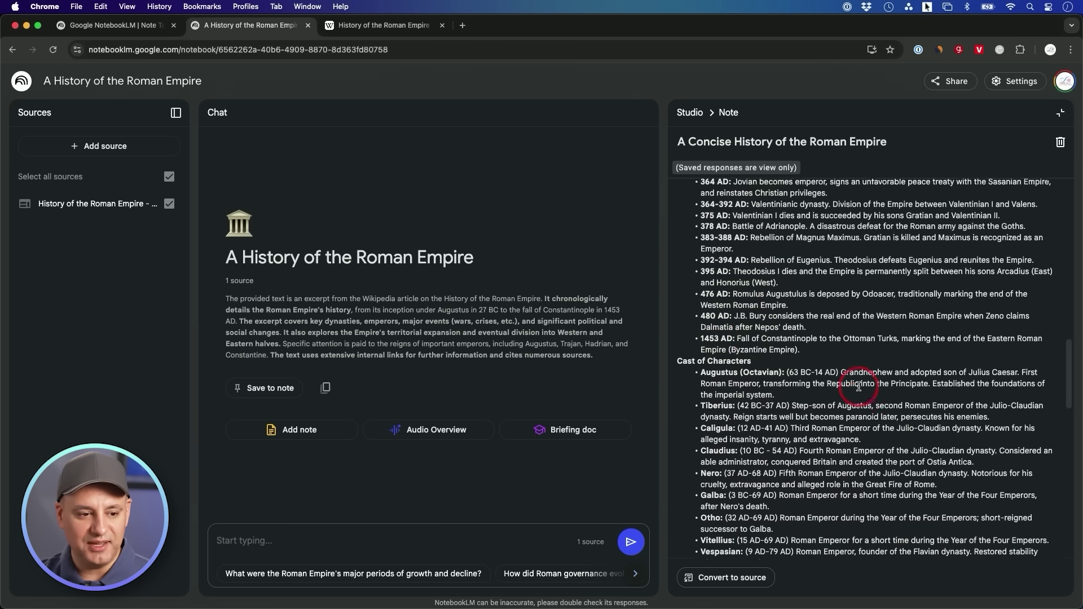
{"action": "scroll", "coordinate": [874, 305], "scroll_direction": "down", "scroll_amount": 10}
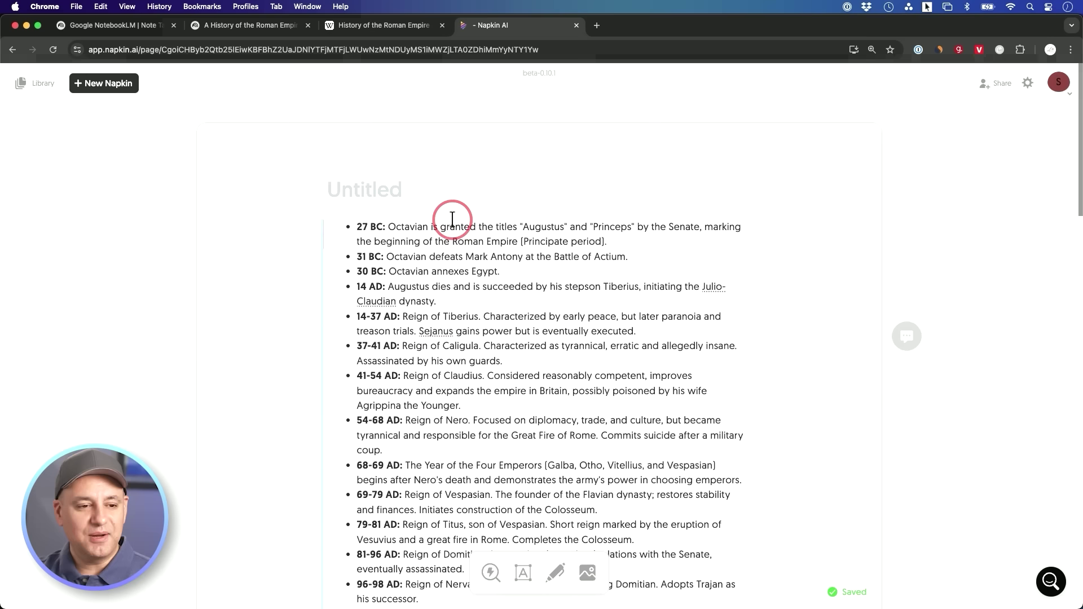
Select all the pasted Roman Empire timeline text and generate a visual from it.
{"action": "scroll", "coordinate": [452, 220], "scroll_direction": "up", "scroll_amount": 1}
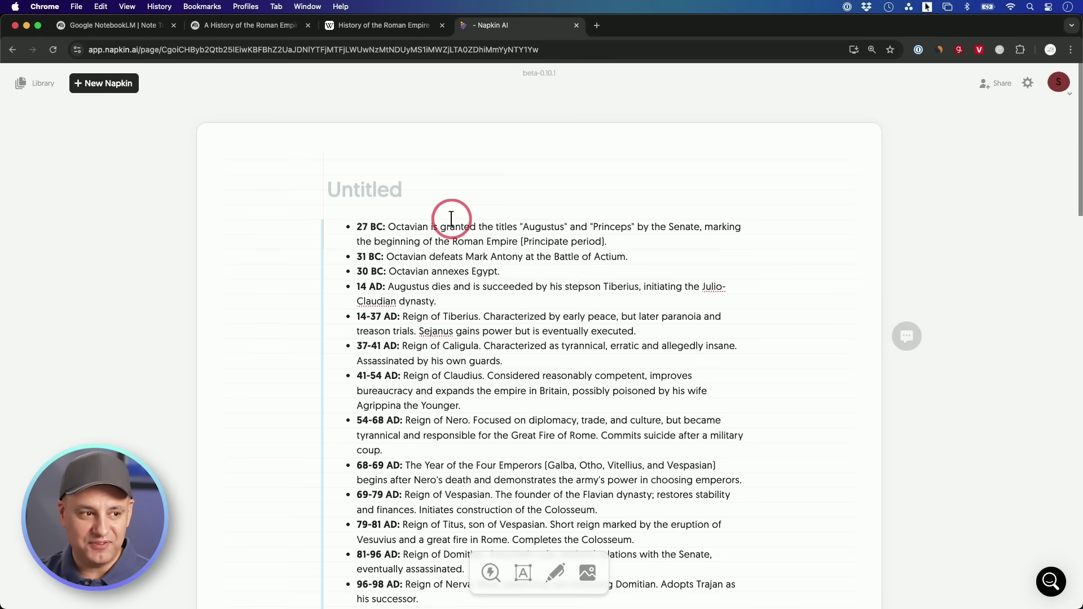
{"action": "scroll", "coordinate": [350, 200], "scroll_direction": "down", "scroll_amount": 2}
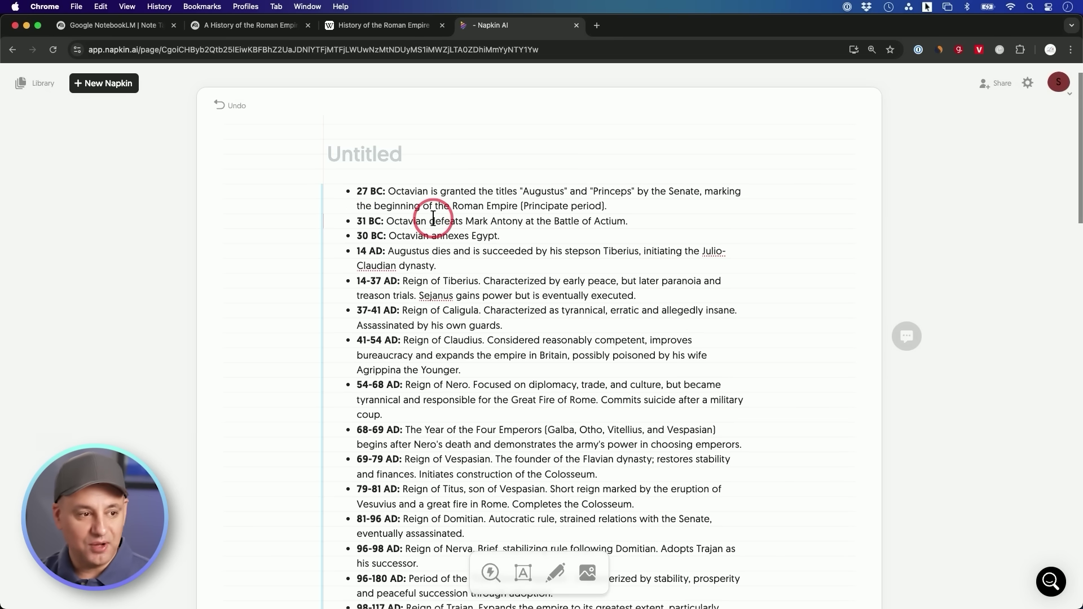
{"action": "key", "text": "super+a"}
{"action": "left_click", "coordinate": [304, 402]}
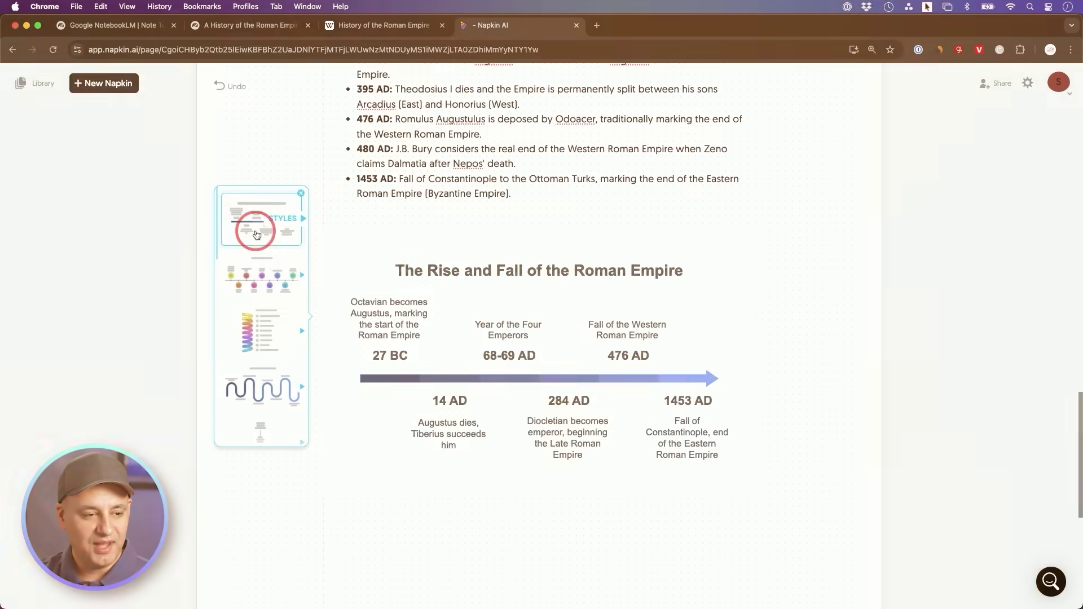
Try blue gradient and horizontal timeline styles, then apply the vertical icon timeline style.
{"action": "left_click", "coordinate": [256, 235]}
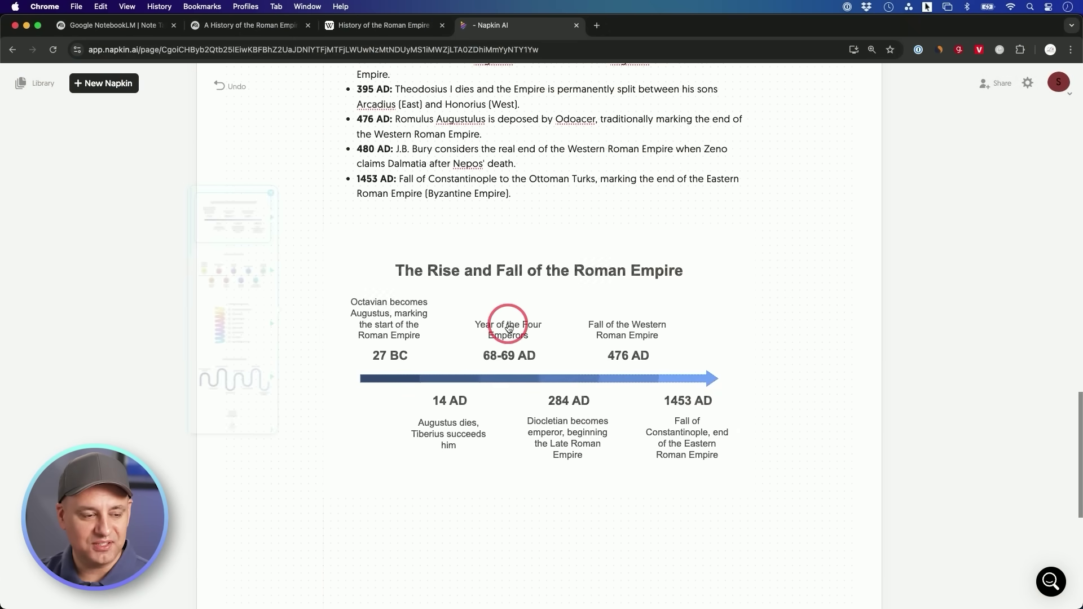
{"action": "mouse_move", "coordinate": [272, 226]}
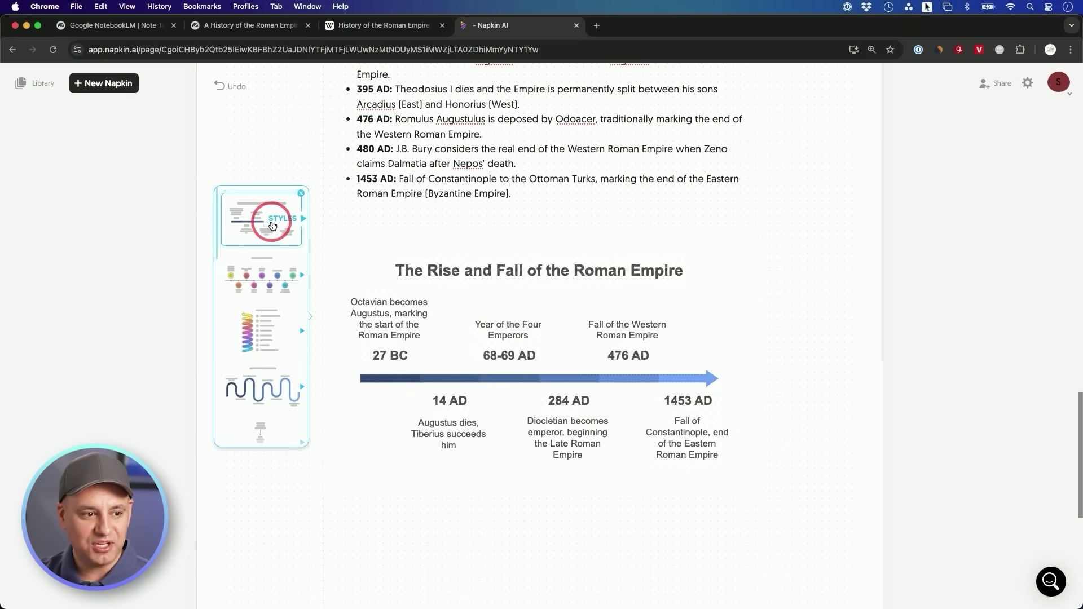
{"action": "scroll", "coordinate": [271, 226], "scroll_direction": "down", "scroll_amount": 3}
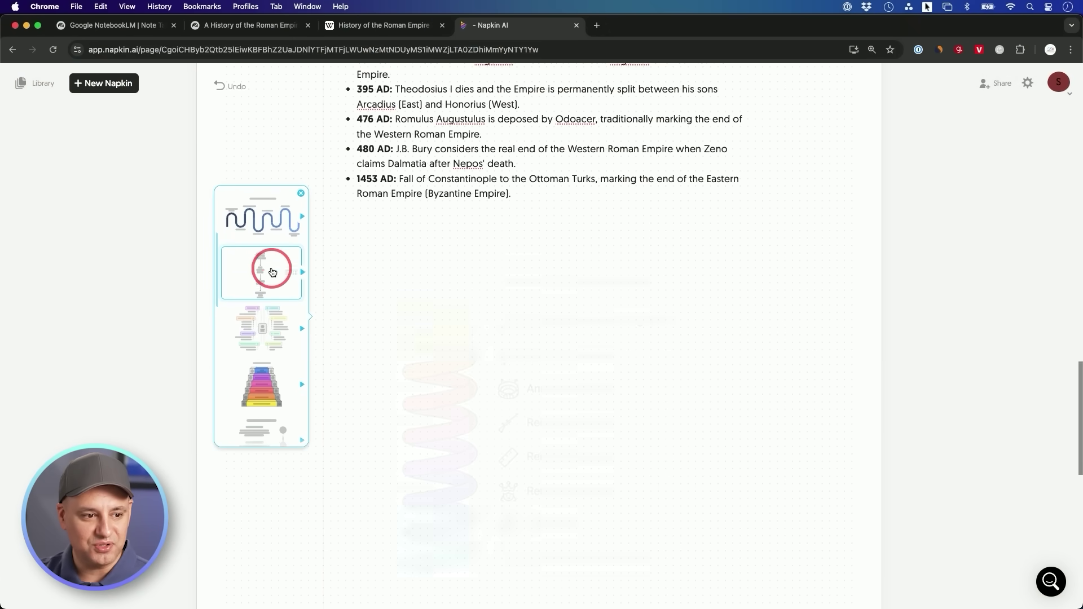
{"action": "scroll", "coordinate": [272, 272], "scroll_direction": "down", "scroll_amount": 3}
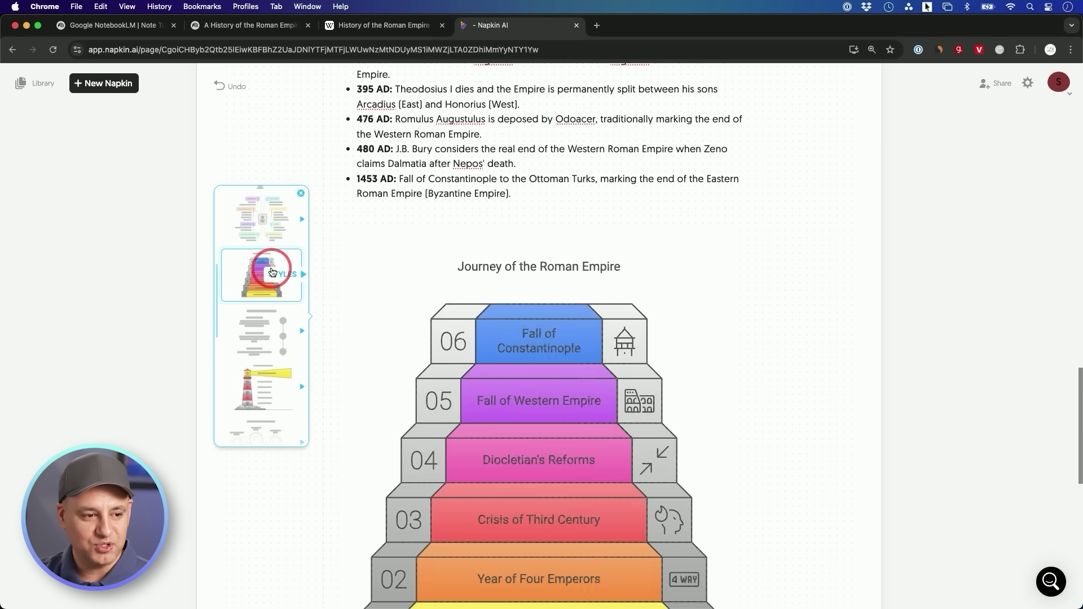
{"action": "scroll", "coordinate": [271, 272], "scroll_direction": "down", "scroll_amount": 2}
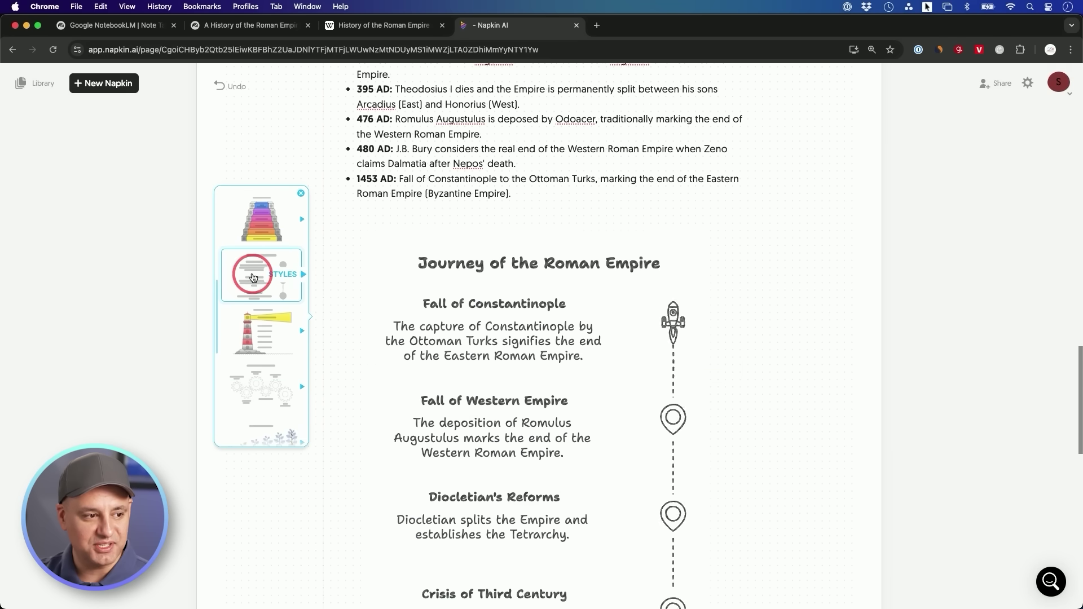
{"action": "left_click", "coordinate": [273, 314]}
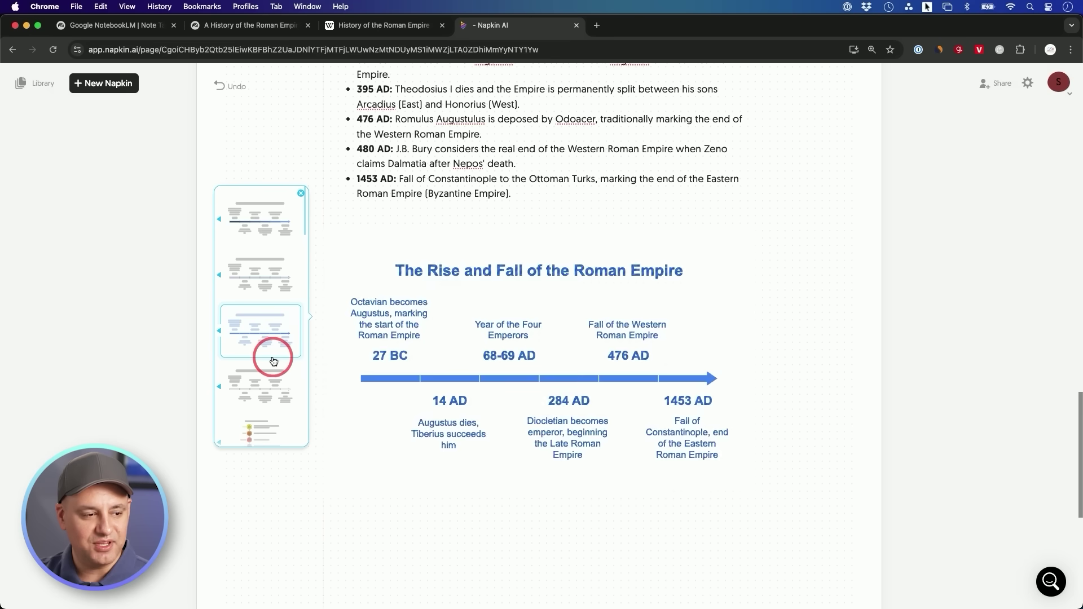
{"action": "scroll", "coordinate": [266, 367], "scroll_direction": "down", "scroll_amount": 2}
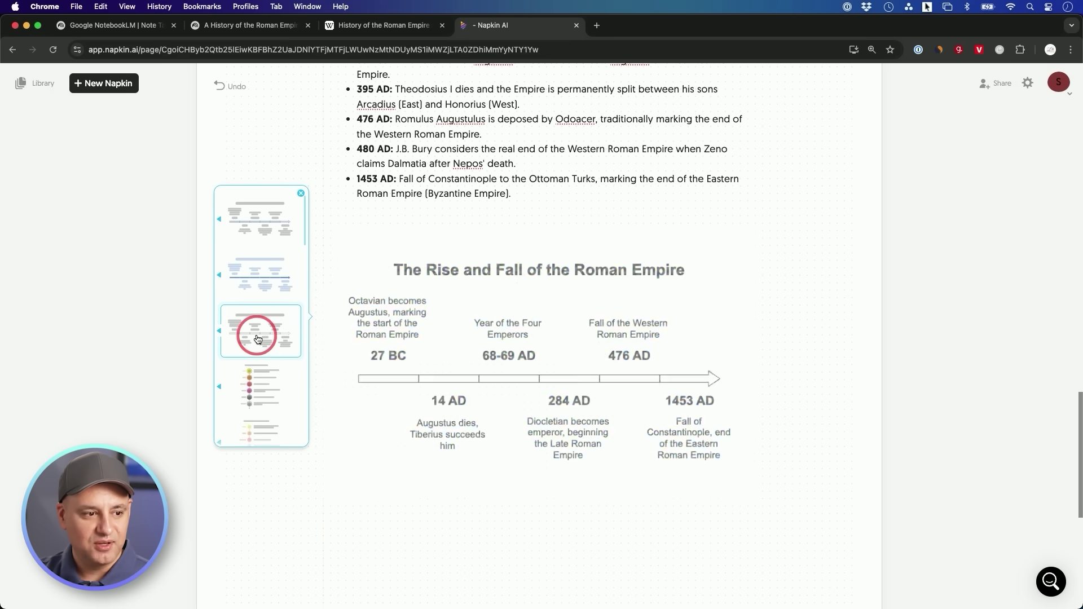
{"action": "left_click", "coordinate": [260, 376]}
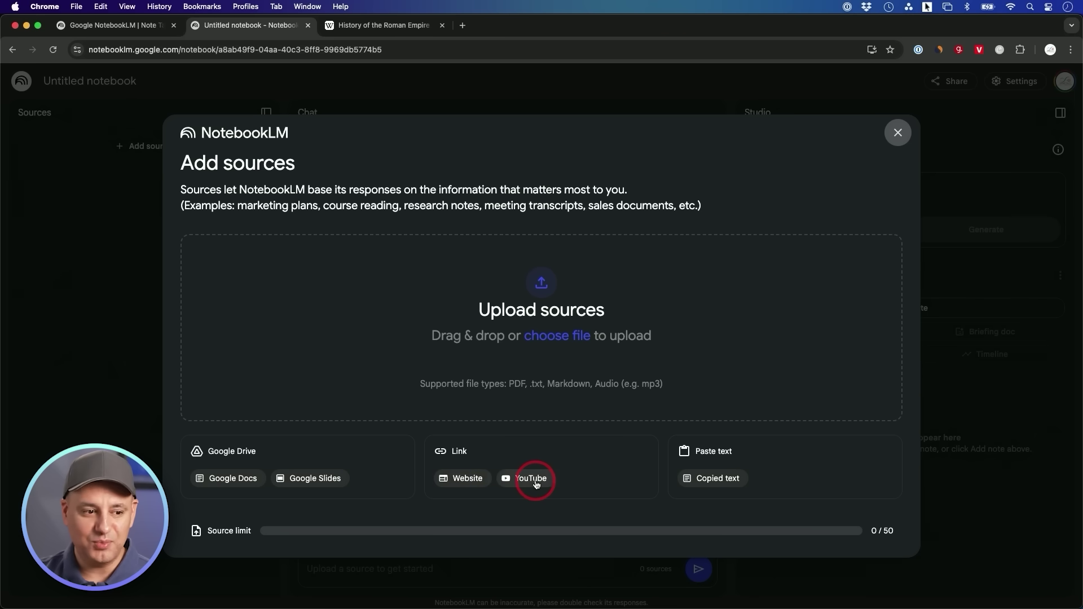
Search the YouTube channel for 'notebooklm' videos.
{"action": "type", "text": "notebooklm"}
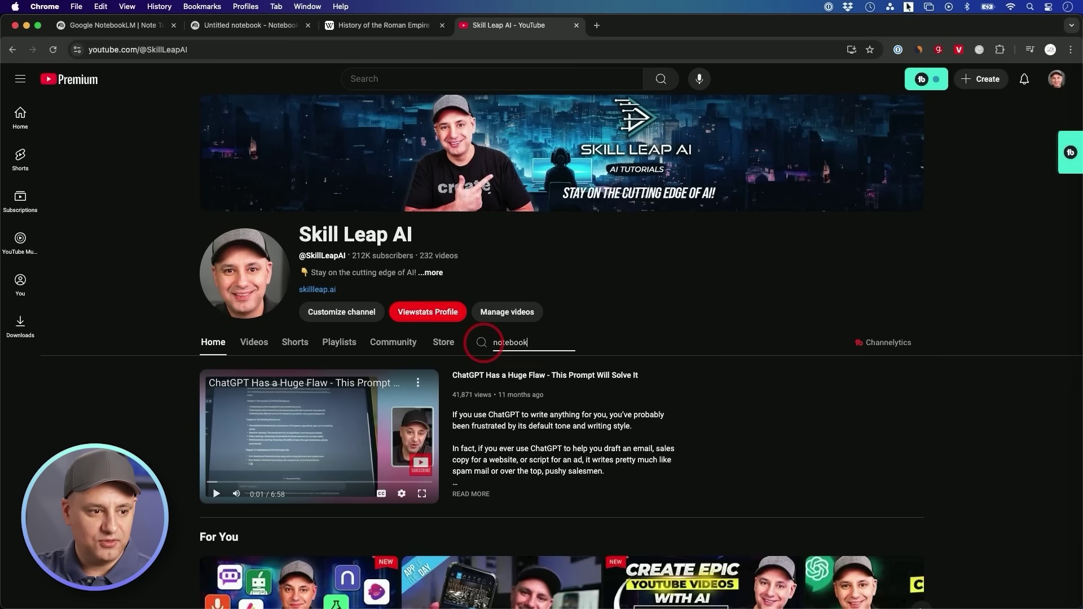
{"action": "key", "text": "Return"}
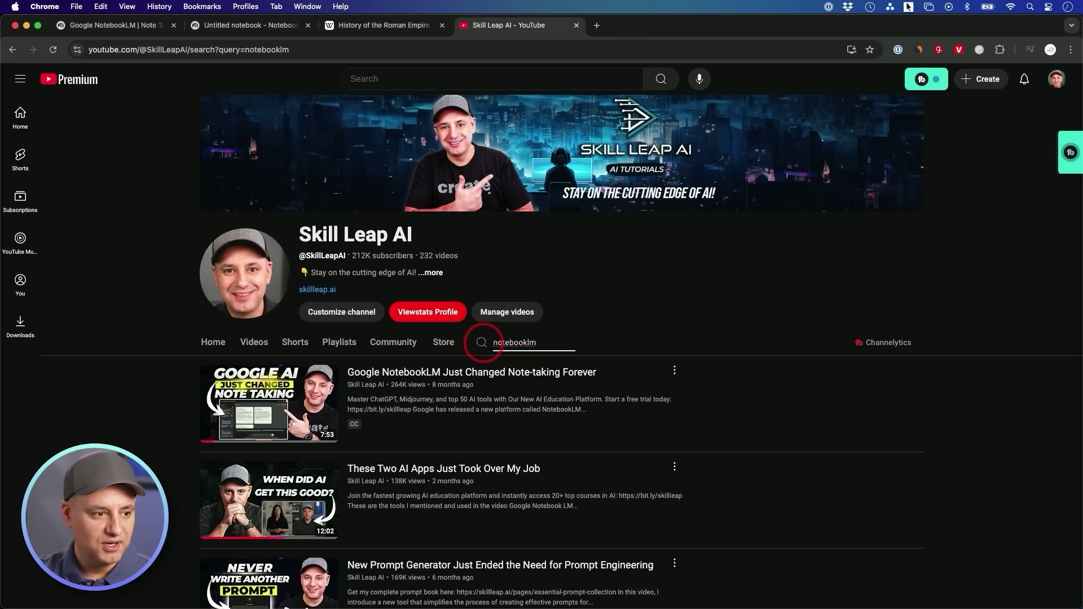
{"action": "scroll", "coordinate": [481, 341], "scroll_direction": "down", "scroll_amount": 1}
{"action": "scroll", "coordinate": [636, 399], "scroll_direction": "down", "scroll_amount": 2}
{"action": "scroll", "coordinate": [639, 402], "scroll_direction": "up", "scroll_amount": 2}
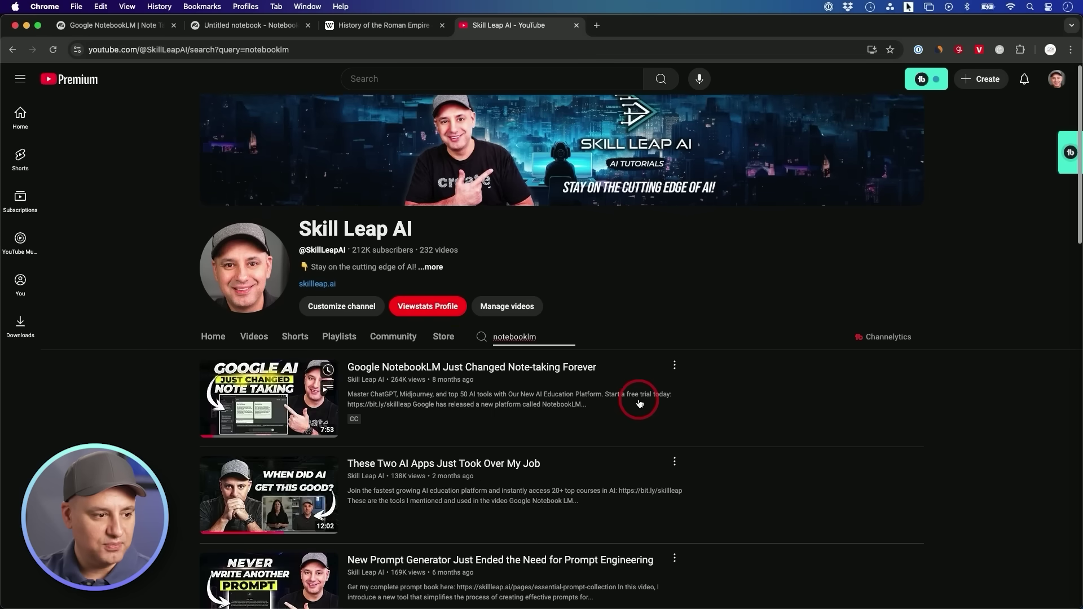
Copy the share link of 'Google NotebookLM Just Changed Note-taking Forever' and paste it as a source.
{"action": "left_click", "coordinate": [674, 365]}
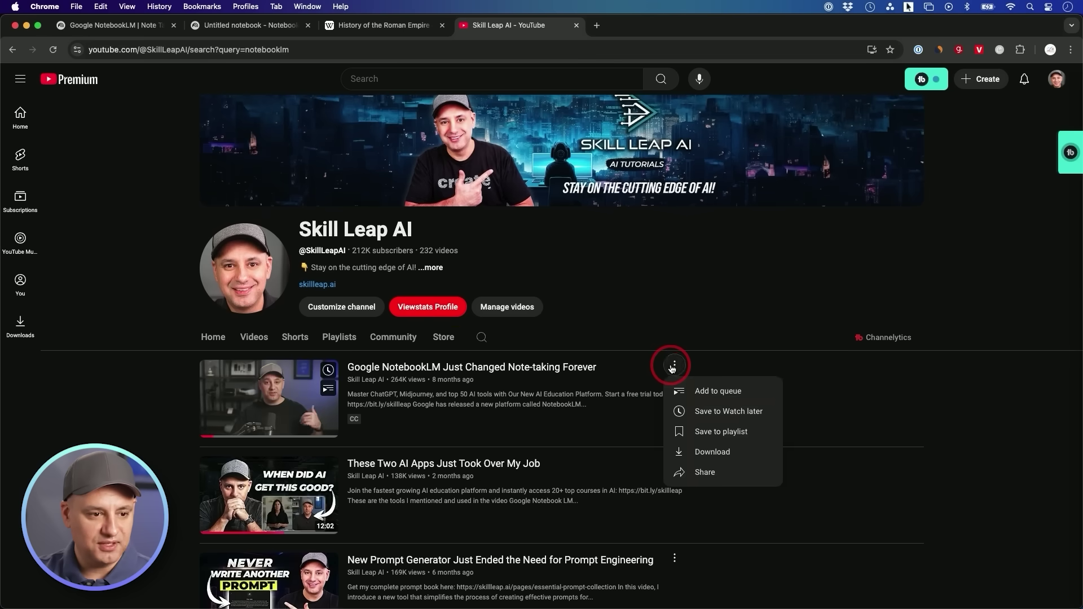
{"action": "left_click", "coordinate": [729, 478]}
{"action": "left_click", "coordinate": [594, 390]}
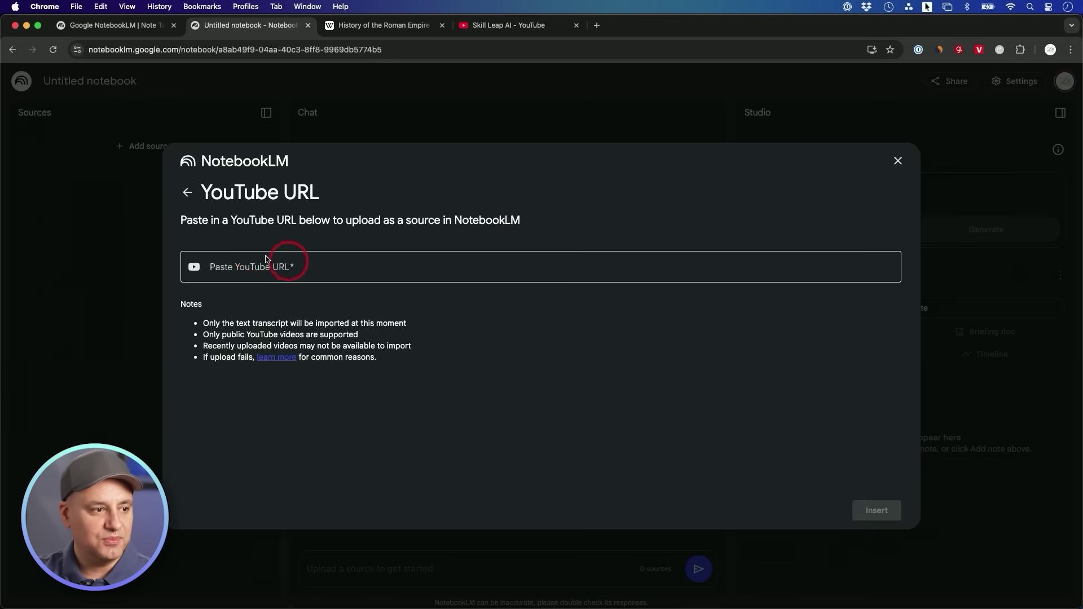
{"action": "left_click", "coordinate": [253, 253]}
{"action": "type", "text": "https://youtu.be/tUdOKJp-LNM?si=6wfdlos4_hdTRaGg"}
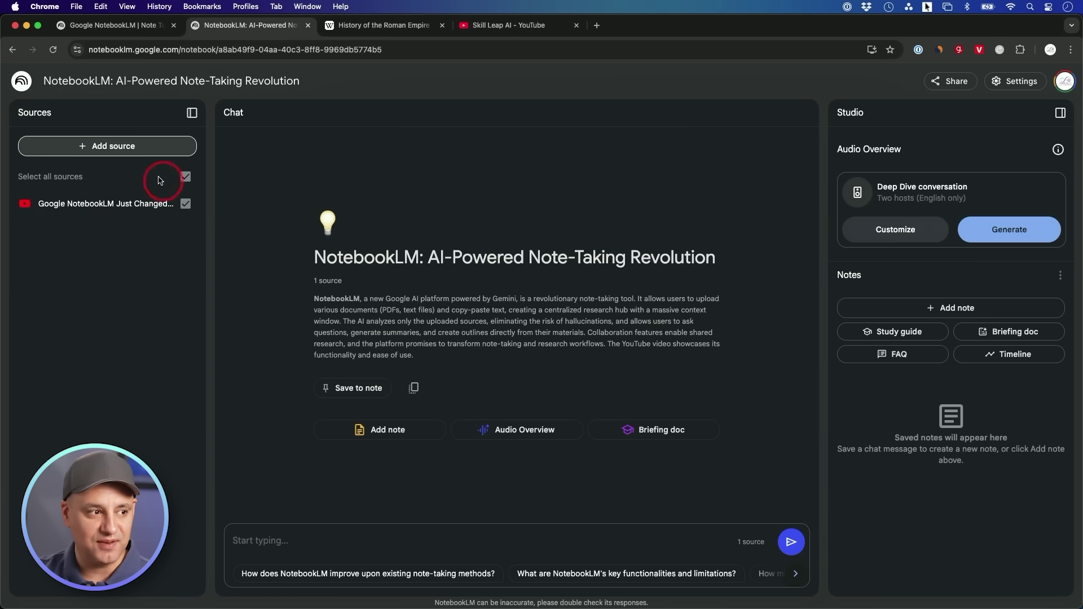
Start adding another source and grab the Futurepedia AI Fundamentals article's address.
{"action": "left_click", "coordinate": [116, 150]}
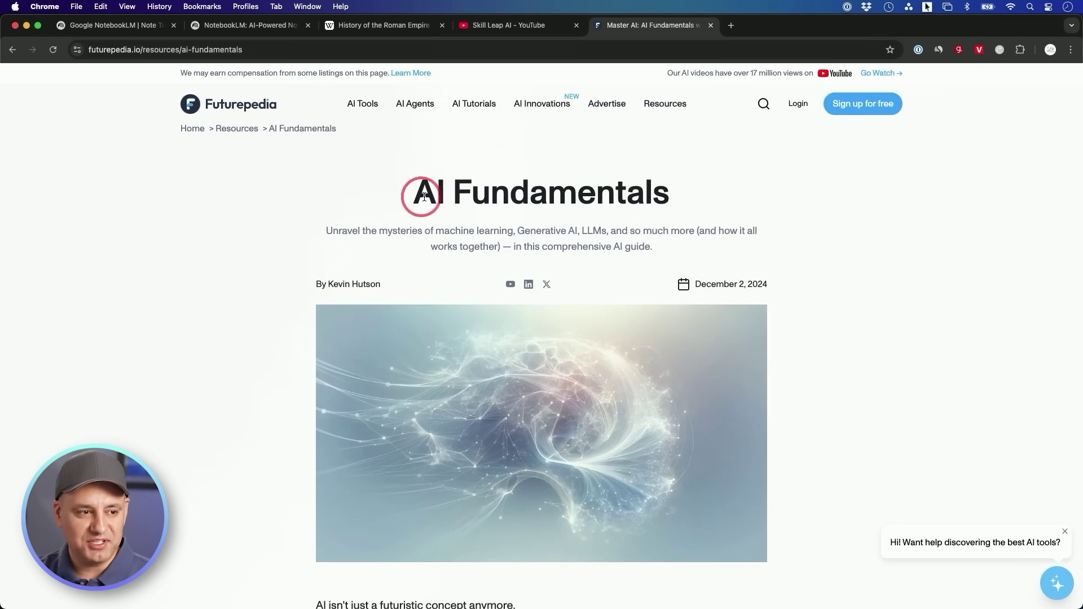
{"action": "scroll", "coordinate": [828, 224], "scroll_direction": "down", "scroll_amount": 20}
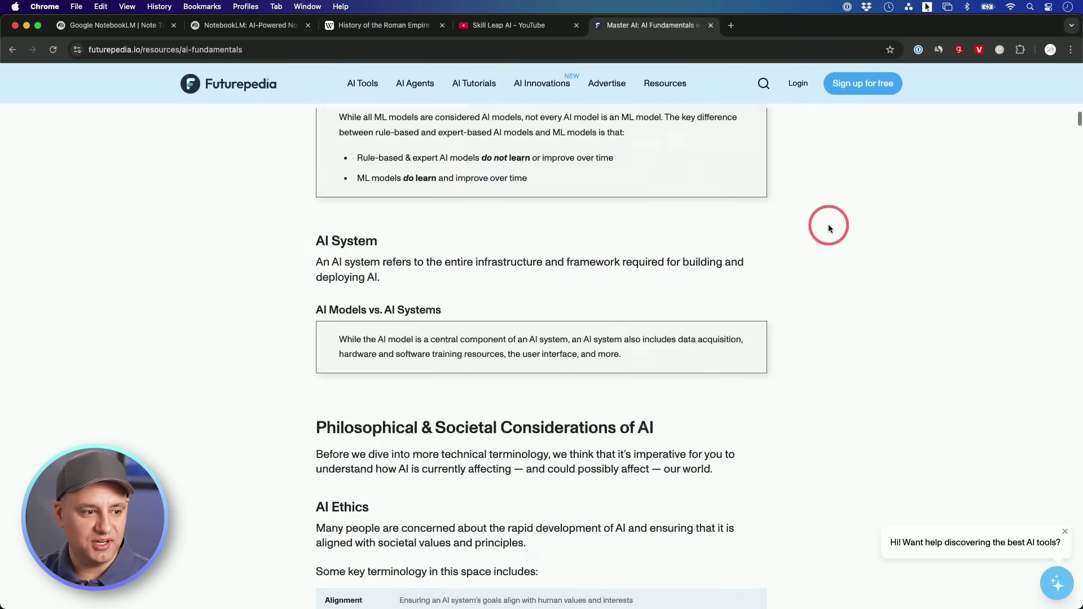
{"action": "left_click", "coordinate": [246, 51]}
{"action": "key", "text": "super+c"}
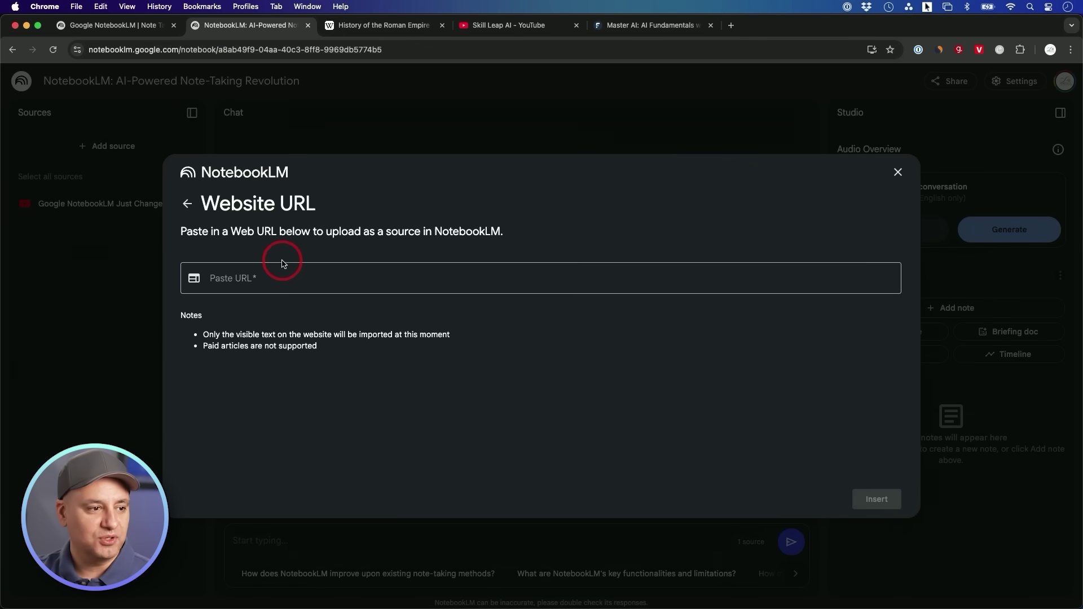
Paste the Futurepedia article link as a website source, insert it, and focus the chat box.
{"action": "left_click", "coordinate": [283, 272]}
{"action": "key", "text": "super+v"}
{"action": "left_click", "coordinate": [877, 499]}
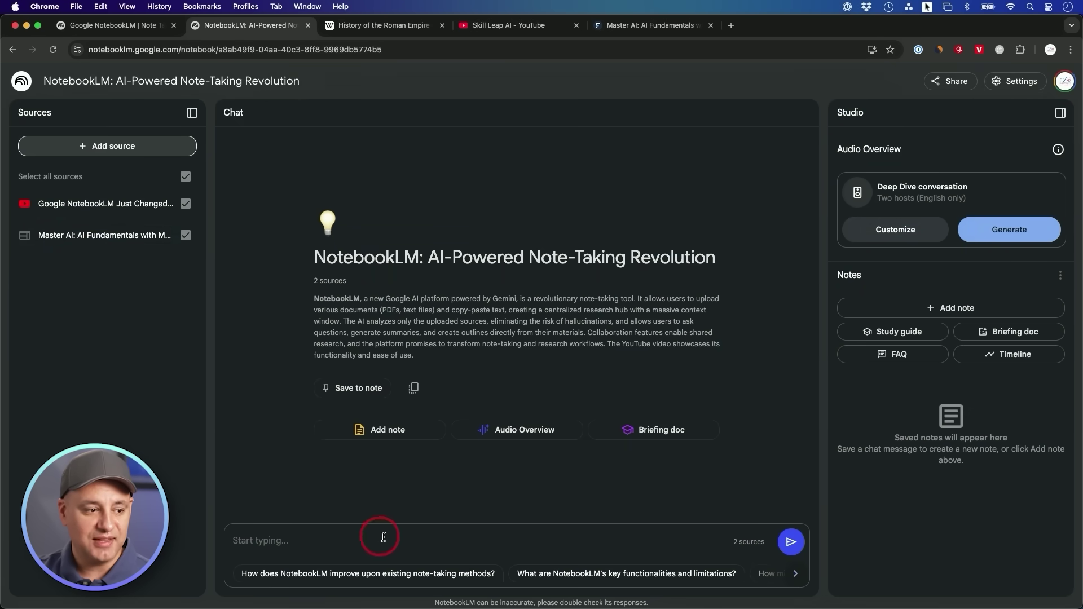
{"action": "left_click", "coordinate": [293, 536]}
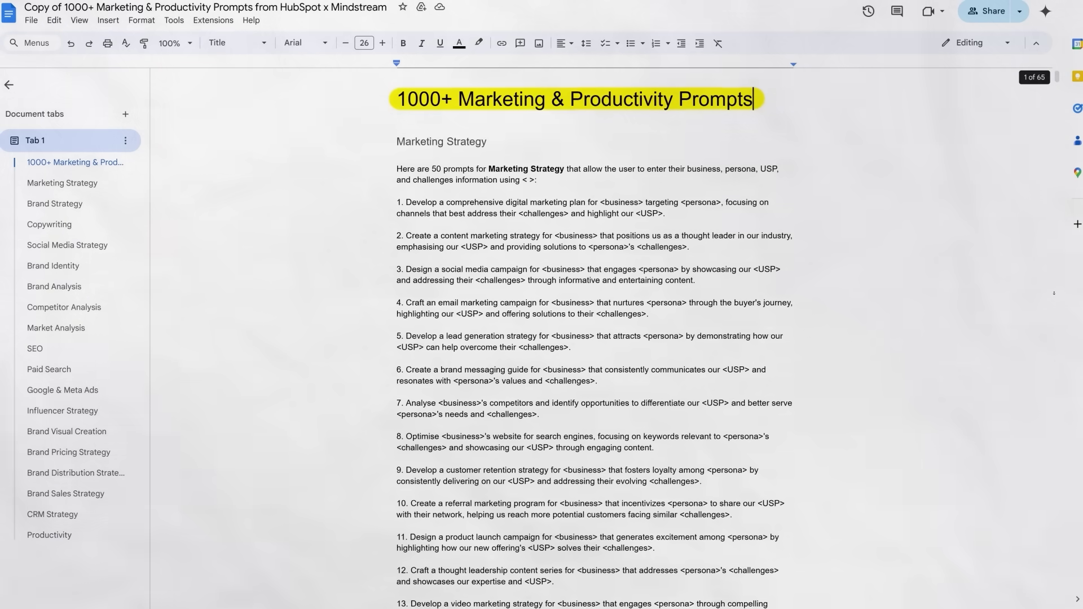
{"action": "scroll", "coordinate": [594, 338], "scroll_direction": "down", "scroll_amount": 1}
{"action": "scroll", "coordinate": [594, 338], "scroll_direction": "down", "scroll_amount": 1}
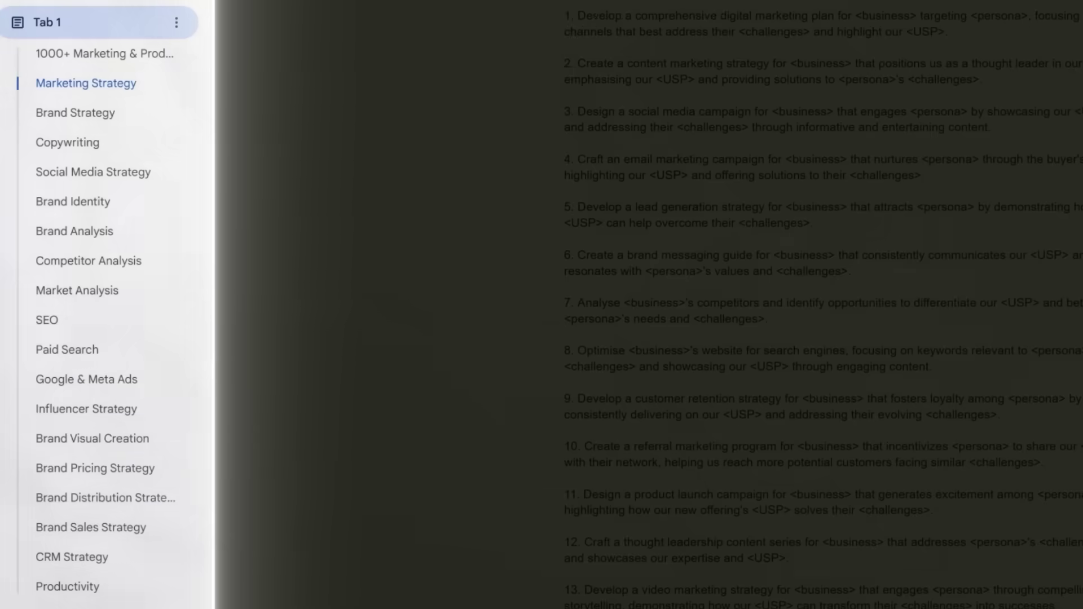
{"action": "scroll", "coordinate": [595, 338], "scroll_direction": "down", "scroll_amount": 2}
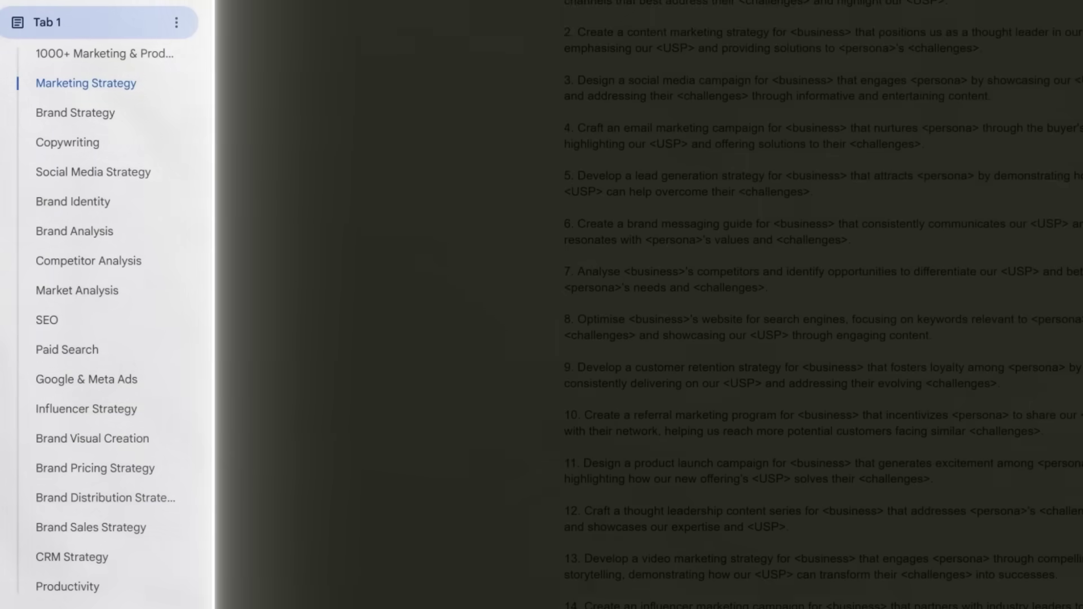
{"action": "scroll", "coordinate": [595, 339], "scroll_direction": "down", "scroll_amount": 2}
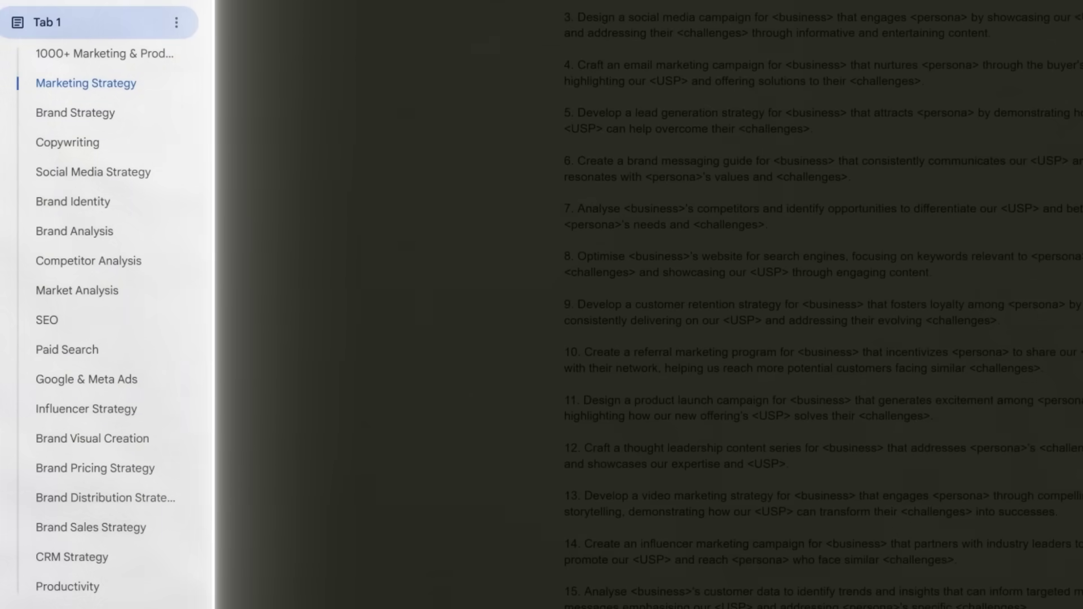
{"action": "scroll", "coordinate": [594, 338], "scroll_direction": "down", "scroll_amount": 1}
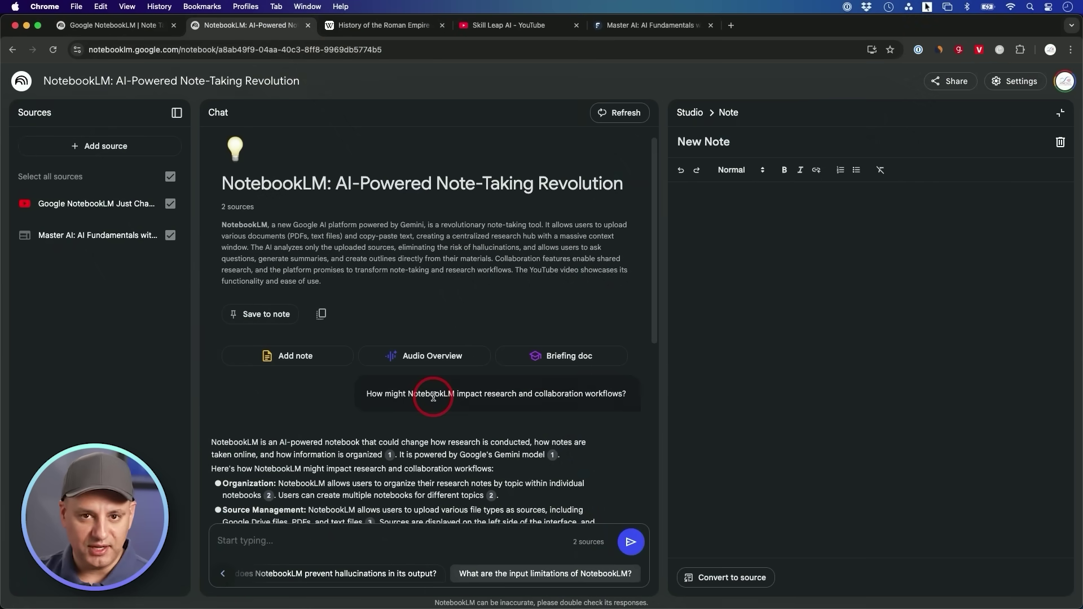
Scroll down to the chat answer and save it as a note.
{"action": "scroll", "coordinate": [428, 412], "scroll_direction": "down", "scroll_amount": 3}
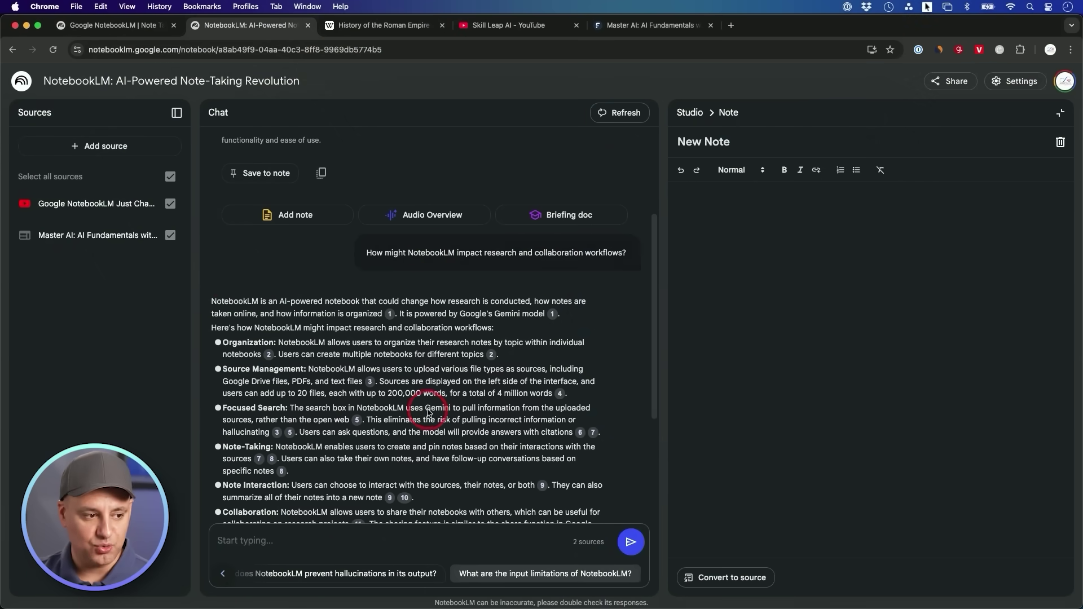
{"action": "scroll", "coordinate": [215, 305], "scroll_direction": "down", "scroll_amount": 4}
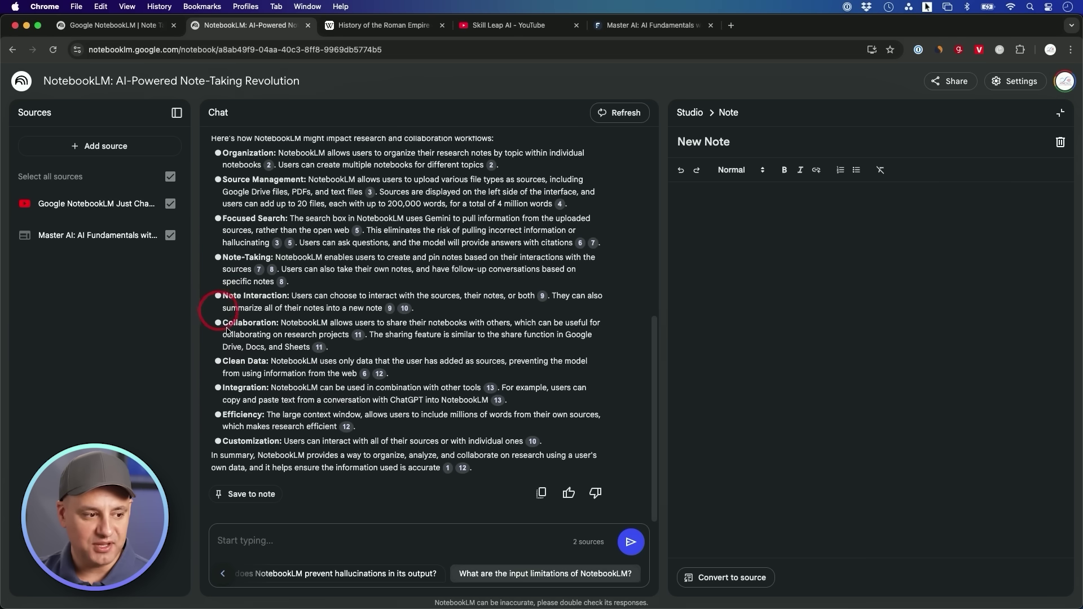
{"action": "left_click", "coordinate": [240, 496]}
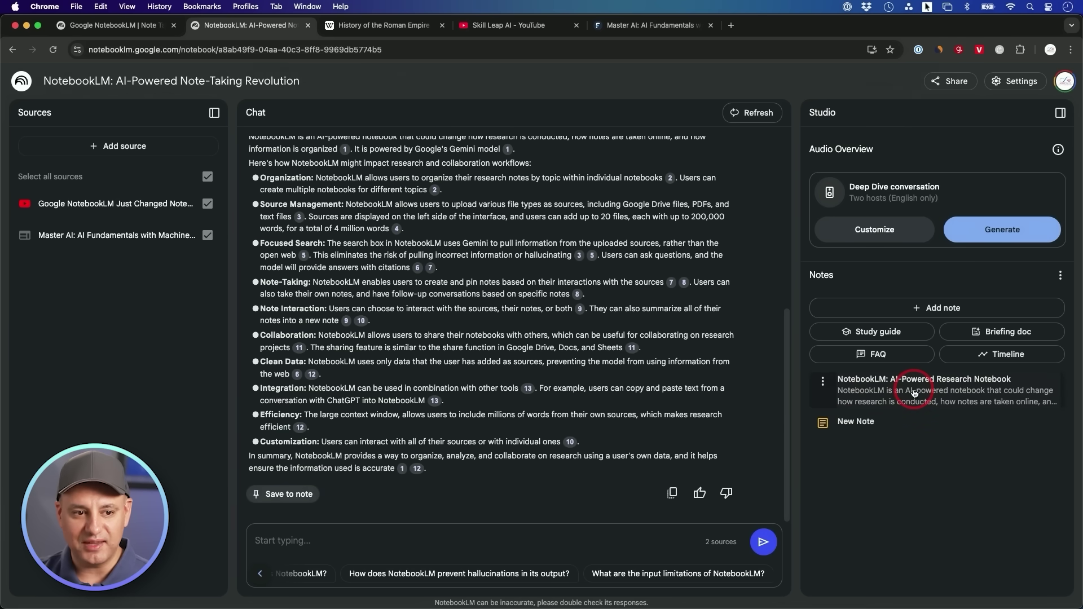
Add a new blank note under Studio > Notes and place the cursor in its body.
{"action": "left_click", "coordinate": [928, 308]}
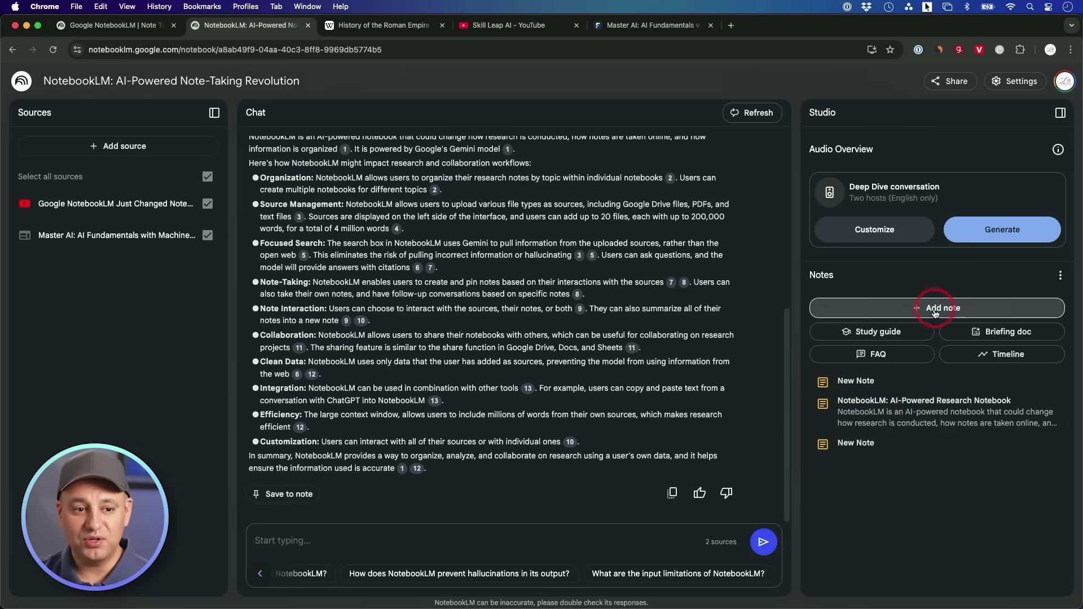
{"action": "left_click", "coordinate": [730, 200]}
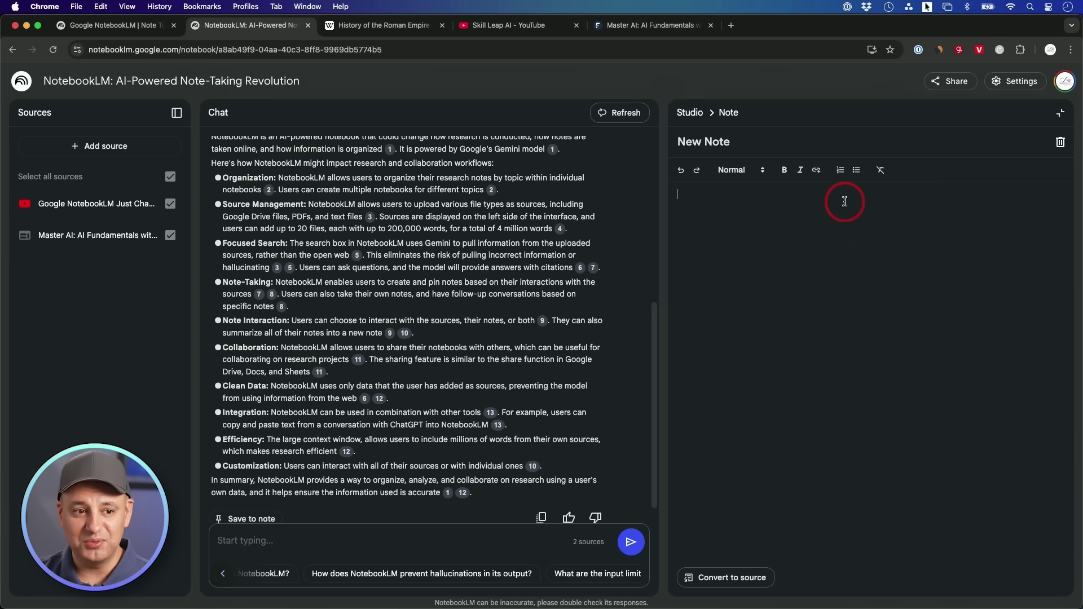
{"action": "scroll", "coordinate": [500, 311], "scroll_direction": "up", "scroll_amount": 10}
{"action": "scroll", "coordinate": [416, 338], "scroll_direction": "down", "scroll_amount": 5}
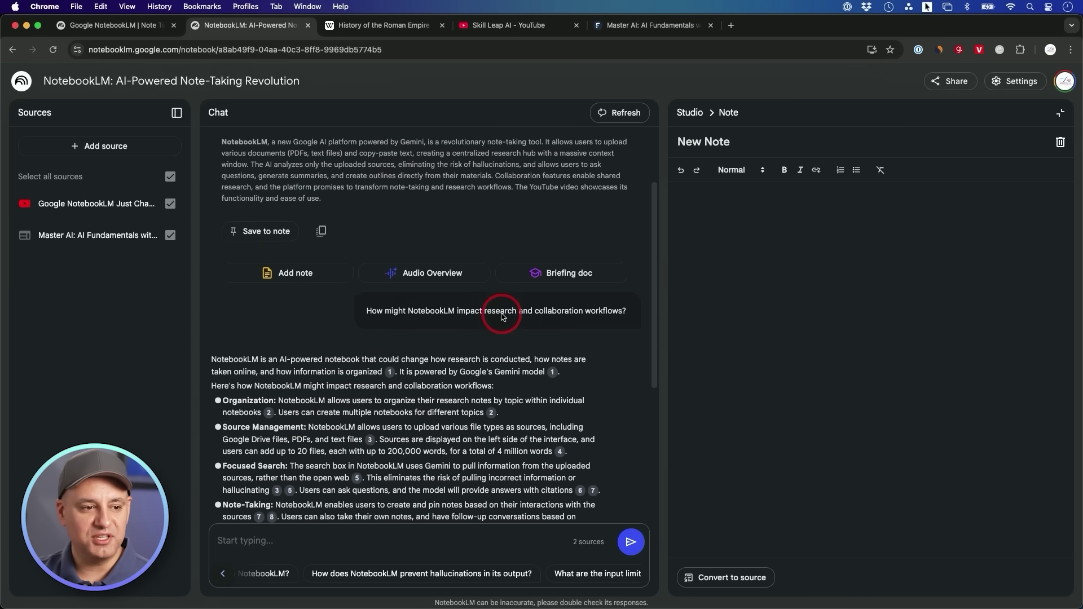
{"action": "scroll", "coordinate": [420, 268], "scroll_direction": "down", "scroll_amount": 5}
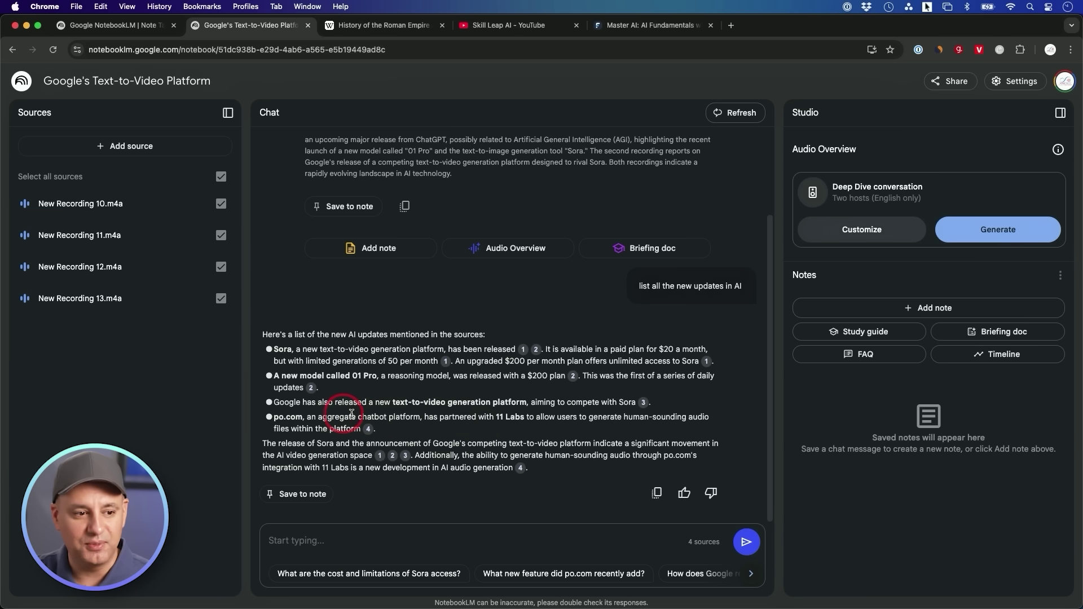
Save the new AI updates answer as a note and open 'AI's Leap: New Video and Audio Generation'.
{"action": "left_click", "coordinate": [310, 496]}
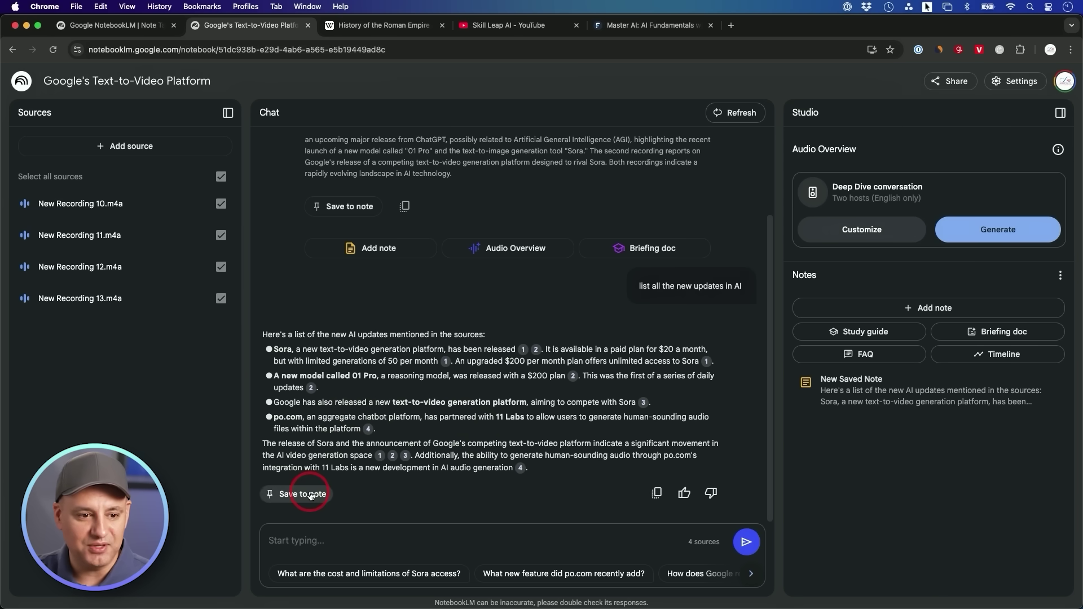
{"action": "left_click", "coordinate": [860, 398]}
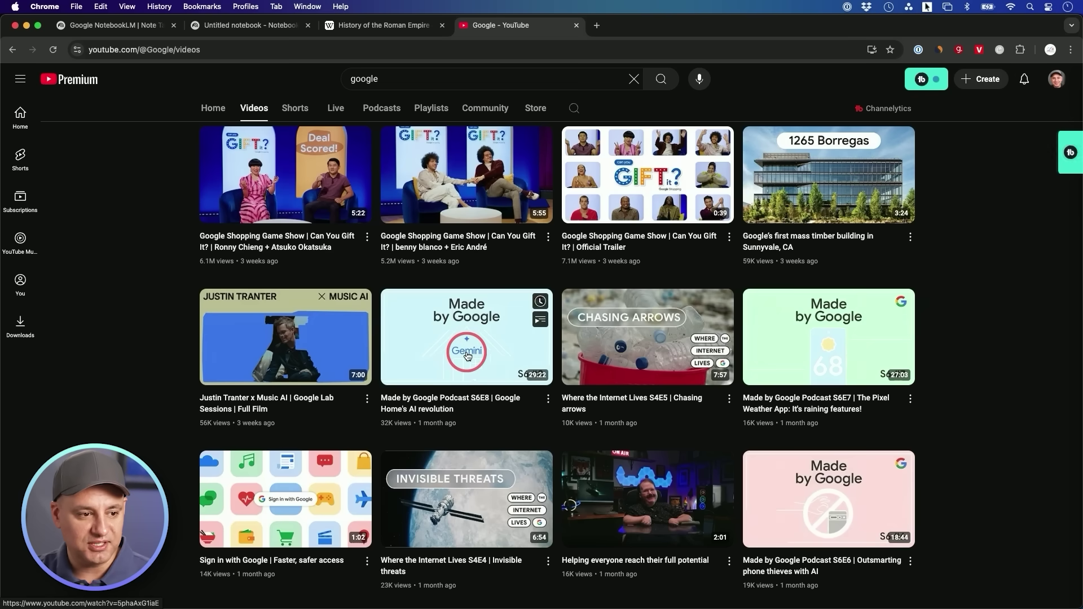
Copy the share link of the 'Made by Google Podcast S6E8 | Google Home's AI revolution' video.
{"action": "left_click", "coordinate": [467, 354]}
{"action": "left_click", "coordinate": [560, 449]}
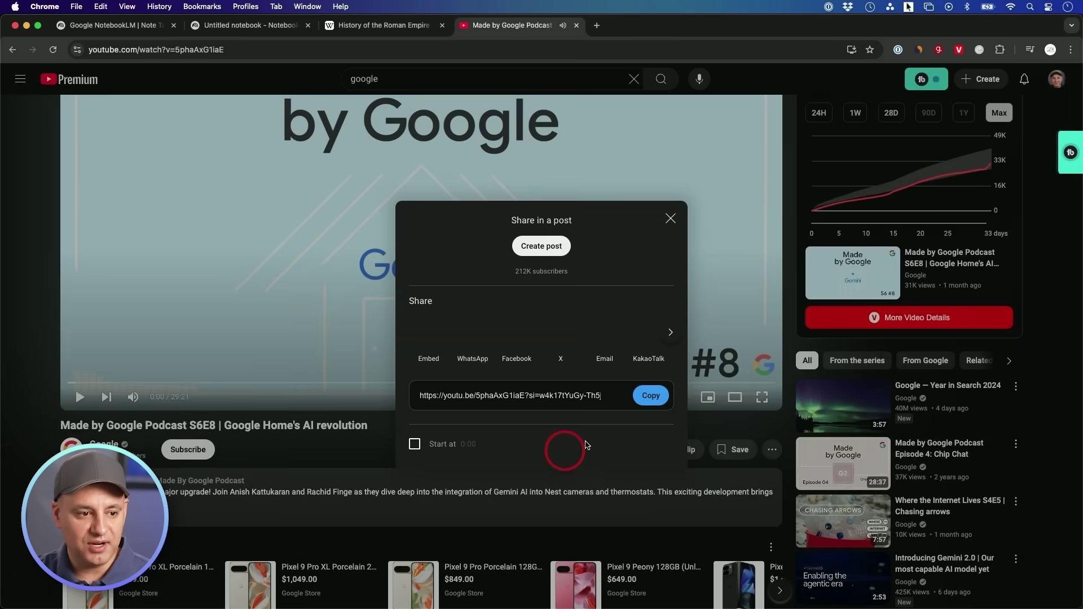
{"action": "left_click", "coordinate": [649, 395]}
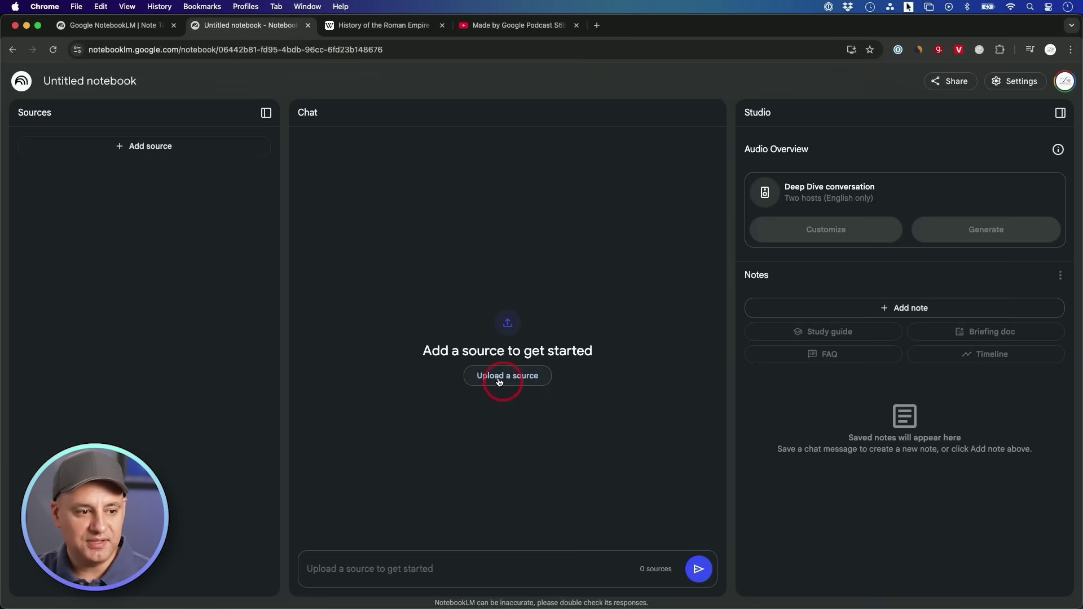
Add the copied podcast link as a YouTube source in the new notebook.
{"action": "left_click", "coordinate": [500, 377]}
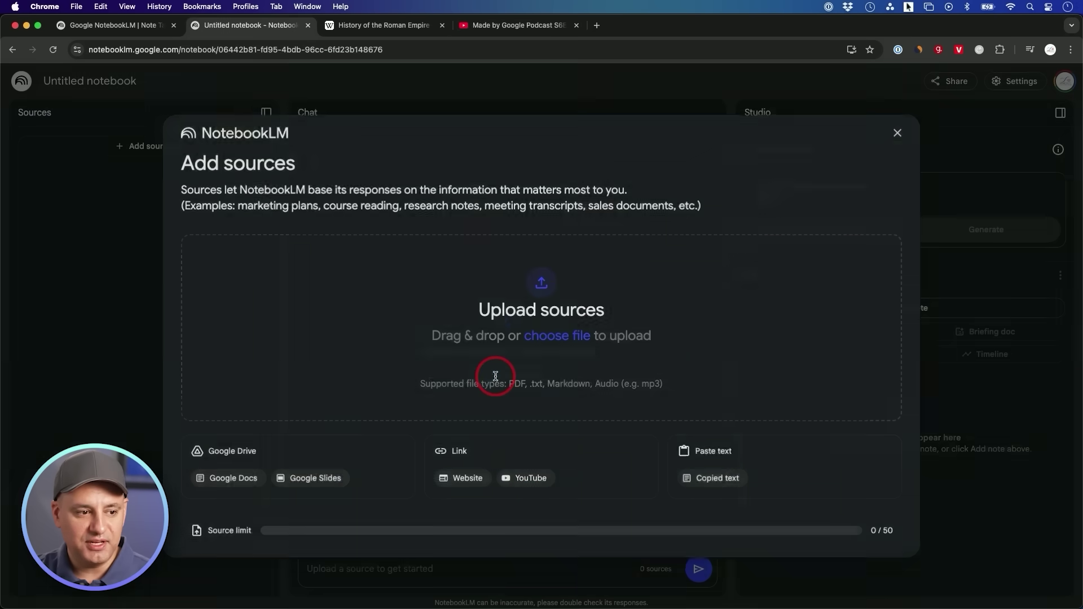
{"action": "left_click", "coordinate": [526, 477]}
{"action": "left_click", "coordinate": [354, 262]}
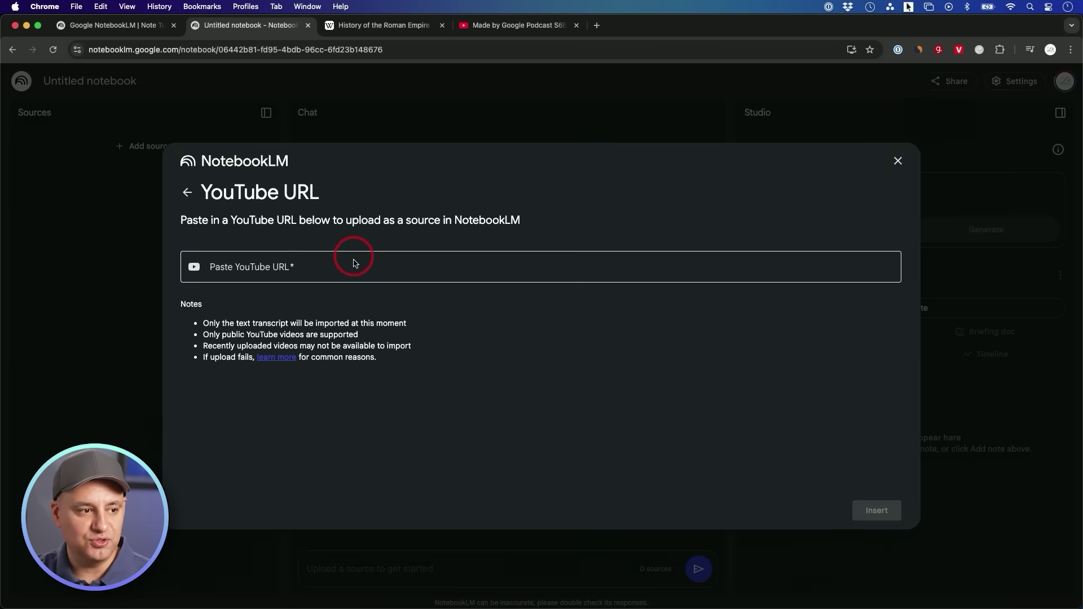
{"action": "key", "text": "super+v"}
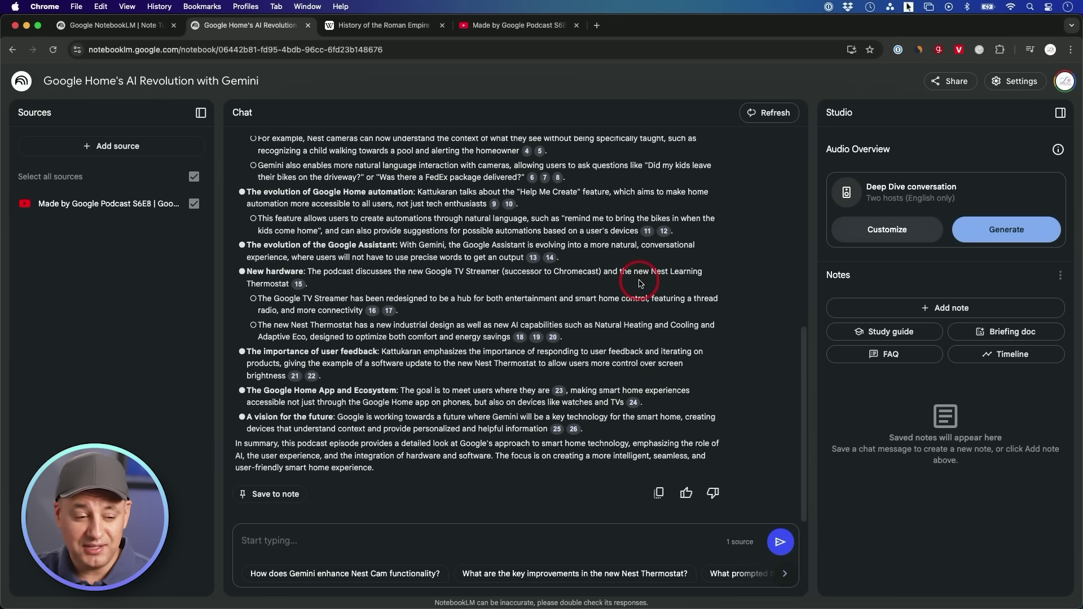
Open a cited passage in the podcast's source transcript.
{"action": "scroll", "coordinate": [624, 370], "scroll_direction": "up", "scroll_amount": 3}
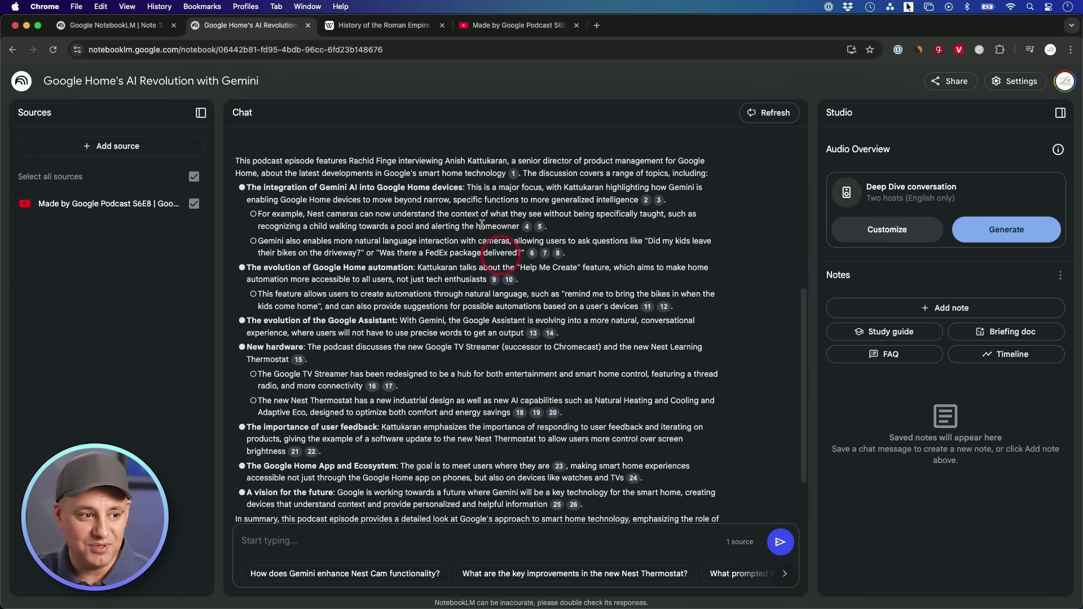
{"action": "scroll", "coordinate": [494, 369], "scroll_direction": "up", "scroll_amount": 2}
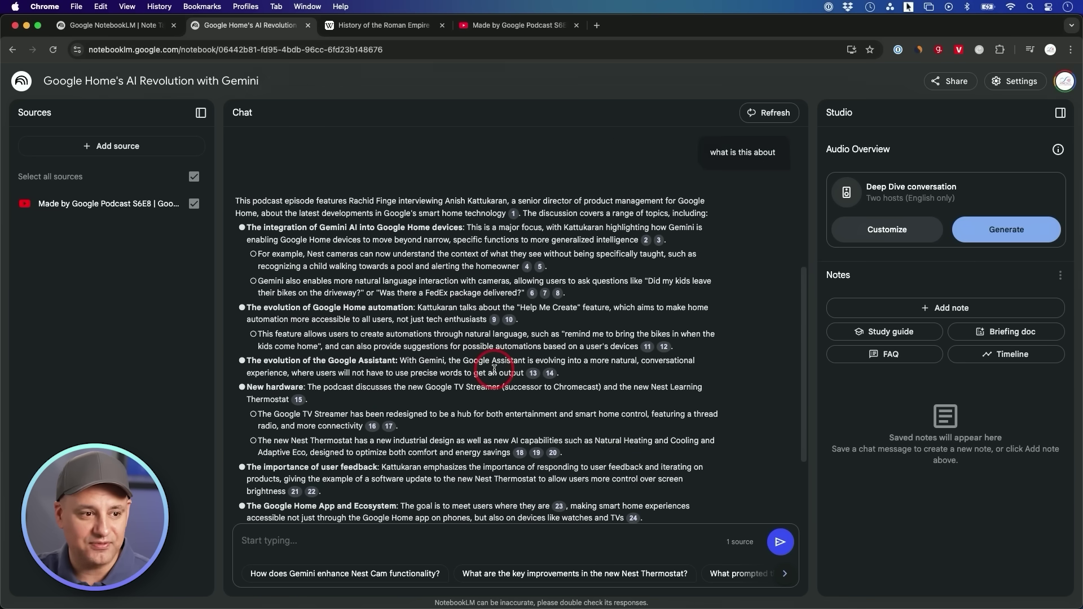
{"action": "mouse_move", "coordinate": [525, 269]}
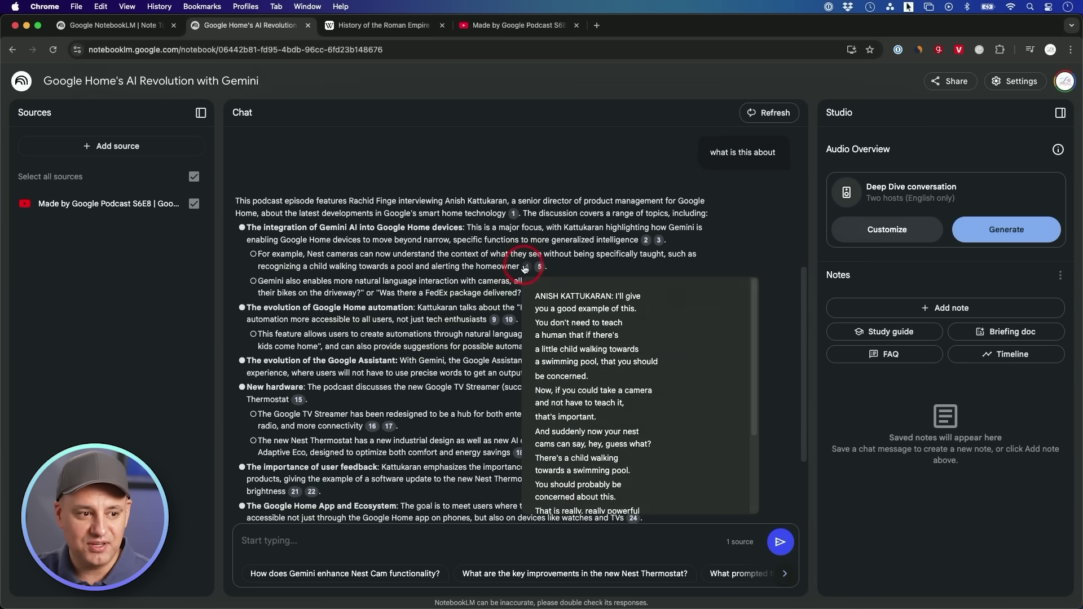
{"action": "left_click", "coordinate": [539, 269]}
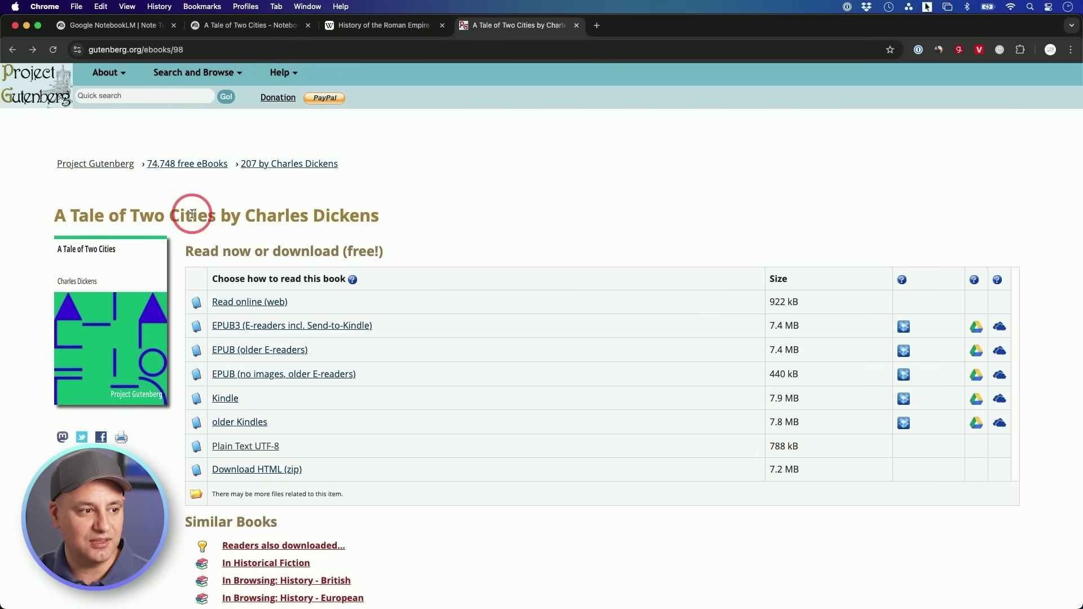
Open the Plain Text UTF-8 edition of A Tale of Two Cities and select its full URL.
{"action": "left_click", "coordinate": [243, 449]}
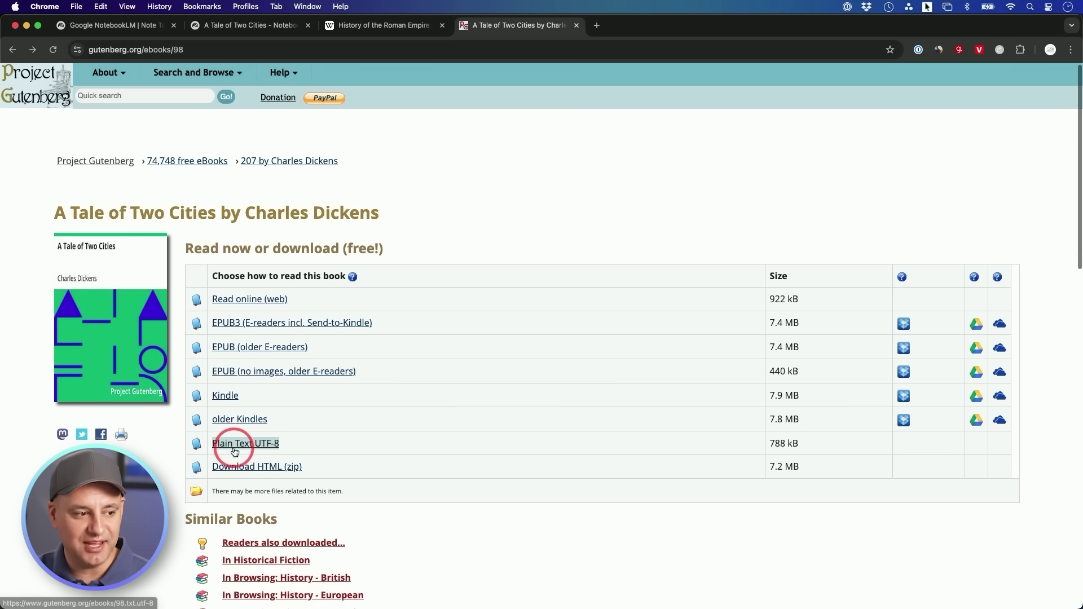
{"action": "left_click", "coordinate": [241, 448]}
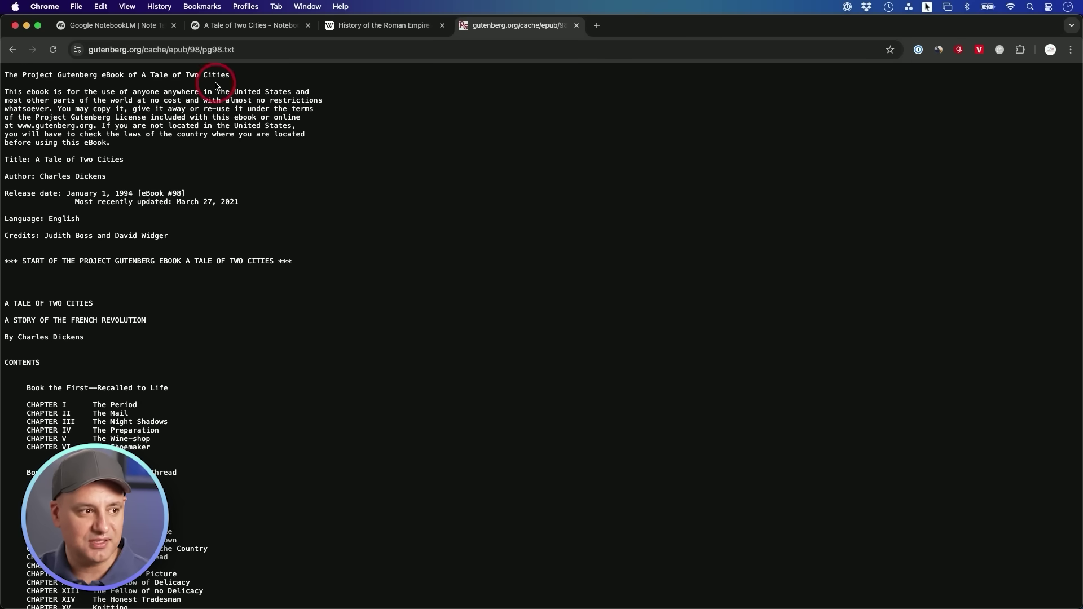
{"action": "left_click", "coordinate": [233, 50]}
{"action": "left_click", "coordinate": [226, 53]}
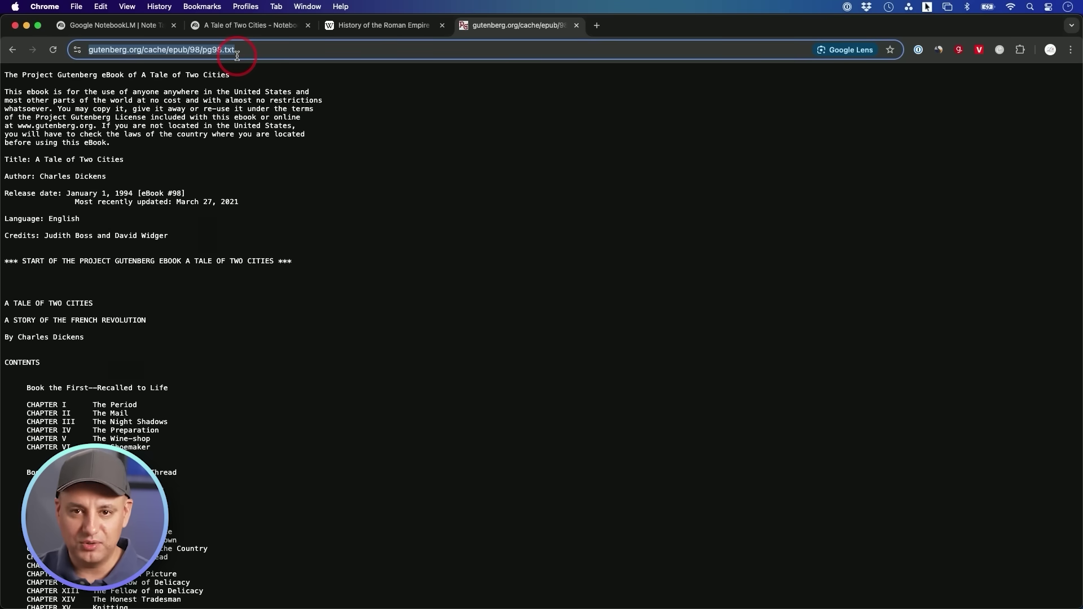
{"action": "left_click", "coordinate": [261, 27]}
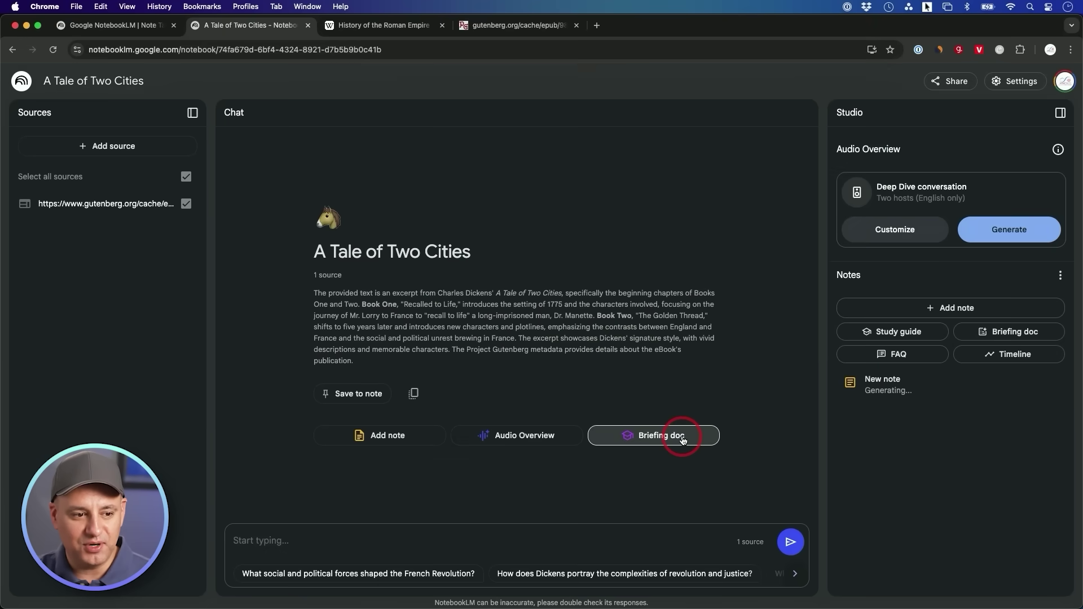
Ask what forces shaped the French Revolution, then select all text of 'A Tale of Two Cities: An Analysis'.
{"action": "left_click", "coordinate": [326, 574]}
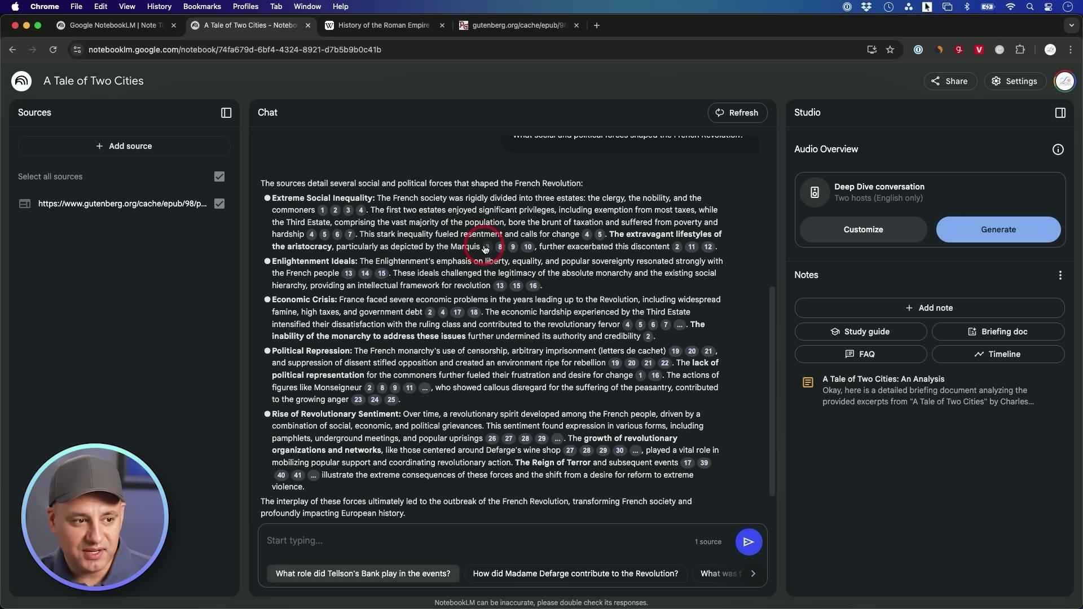
{"action": "left_click", "coordinate": [485, 249]}
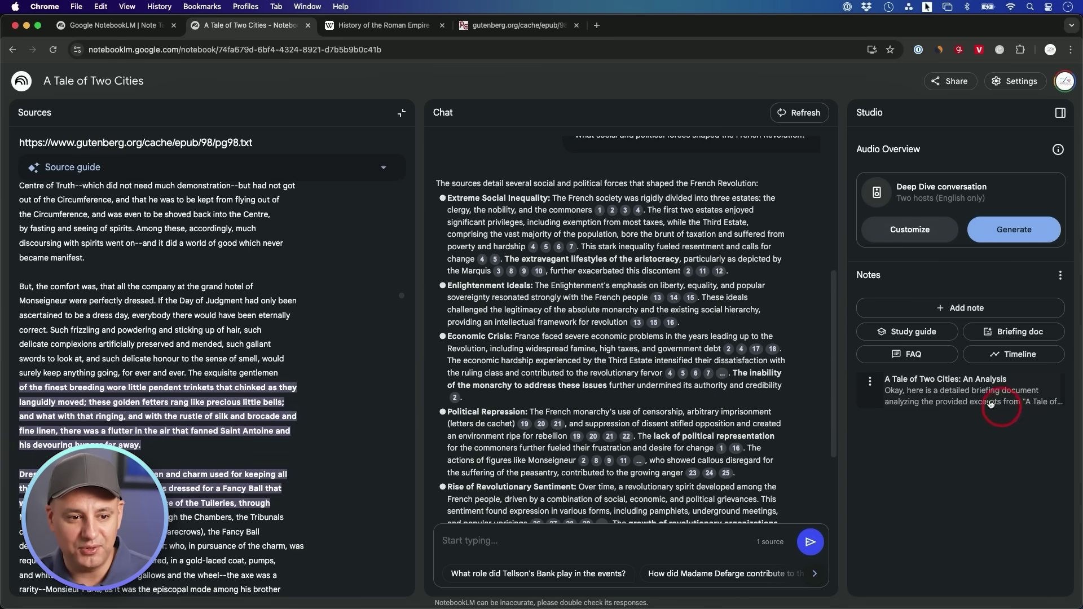
{"action": "left_click", "coordinate": [966, 391]}
{"action": "scroll", "coordinate": [966, 391], "scroll_direction": "down", "scroll_amount": 10}
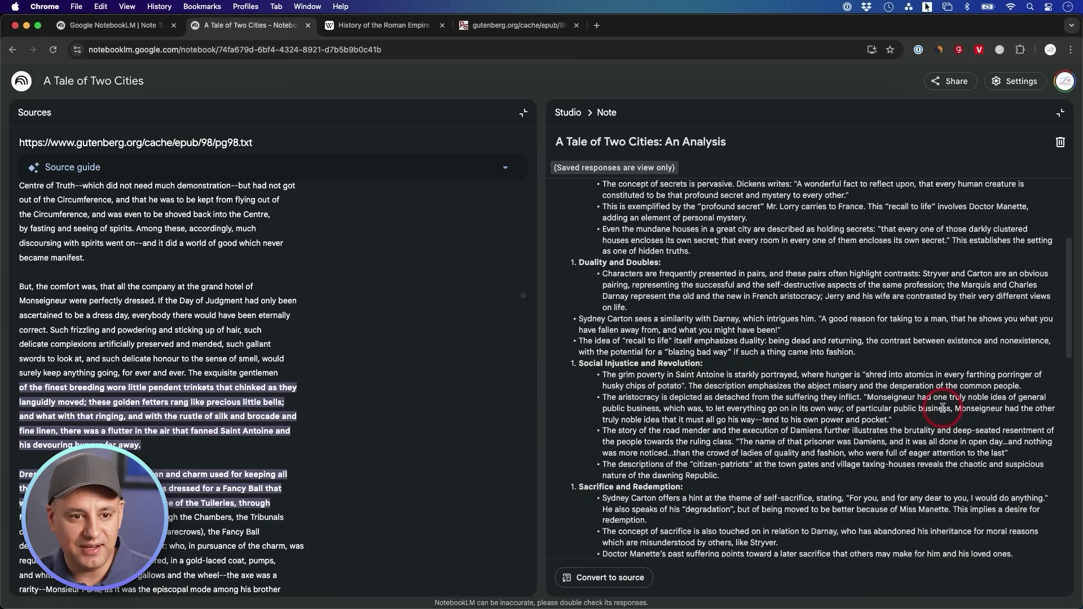
{"action": "scroll", "coordinate": [943, 407], "scroll_direction": "up", "scroll_amount": 10}
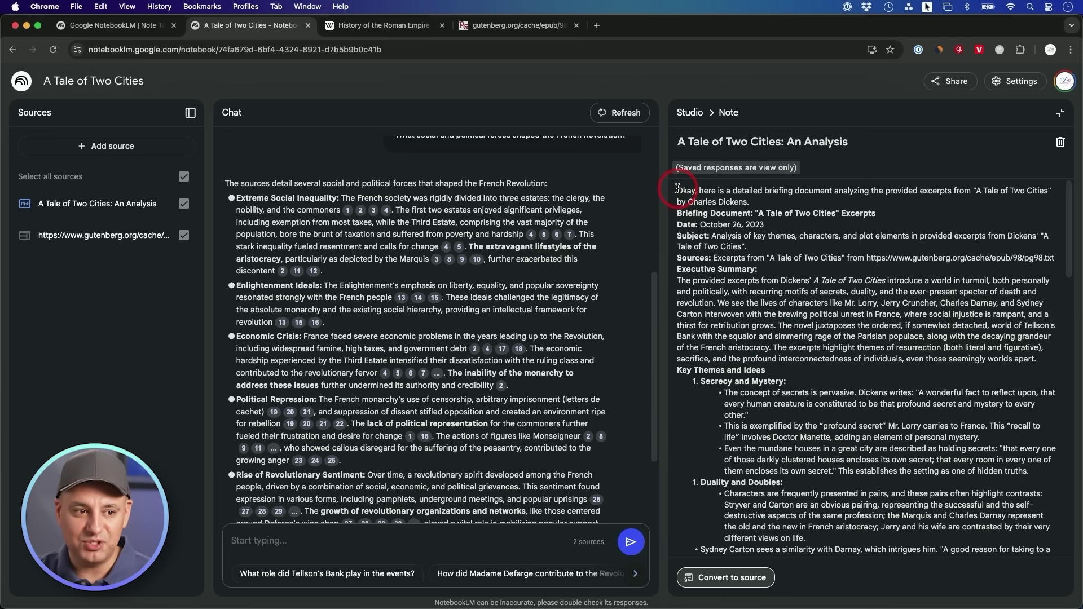
{"action": "left_click_drag", "start_coordinate": [678, 189], "coordinate": [903, 539]}
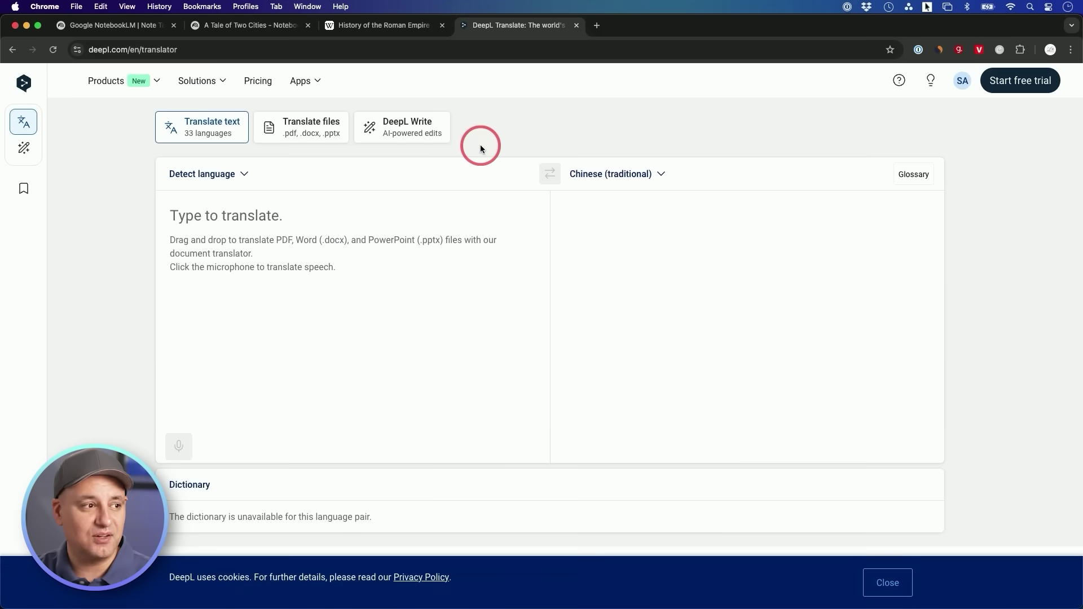
Paste the A Tale of Two Cities briefing into DeepL and translate it into German.
{"action": "left_click", "coordinate": [215, 215]}
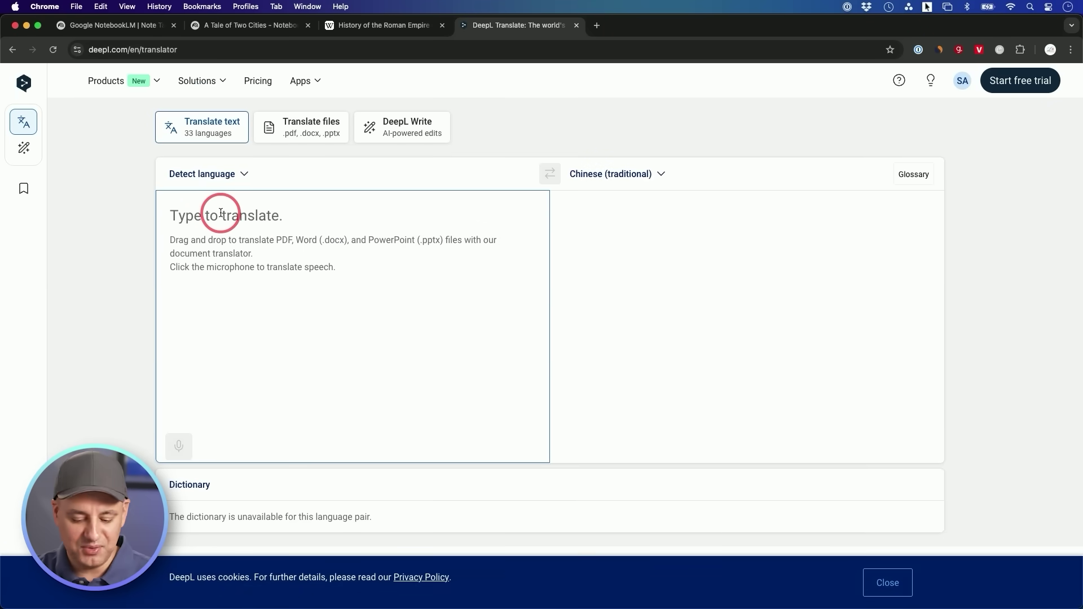
{"action": "key", "text": "super+v"}
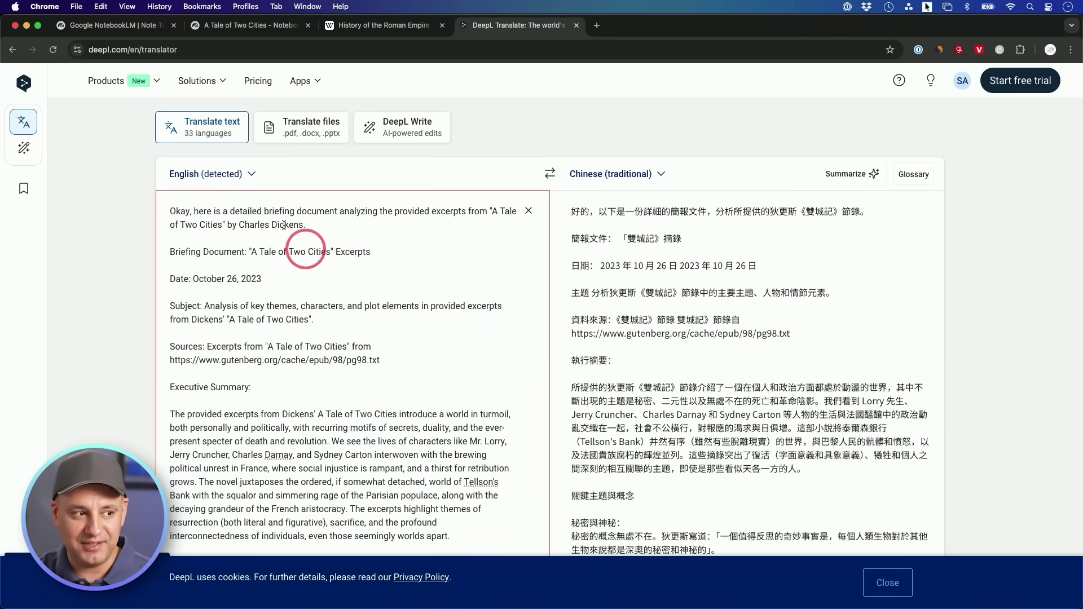
{"action": "left_click", "coordinate": [615, 179]}
{"action": "left_click", "coordinate": [723, 263]}
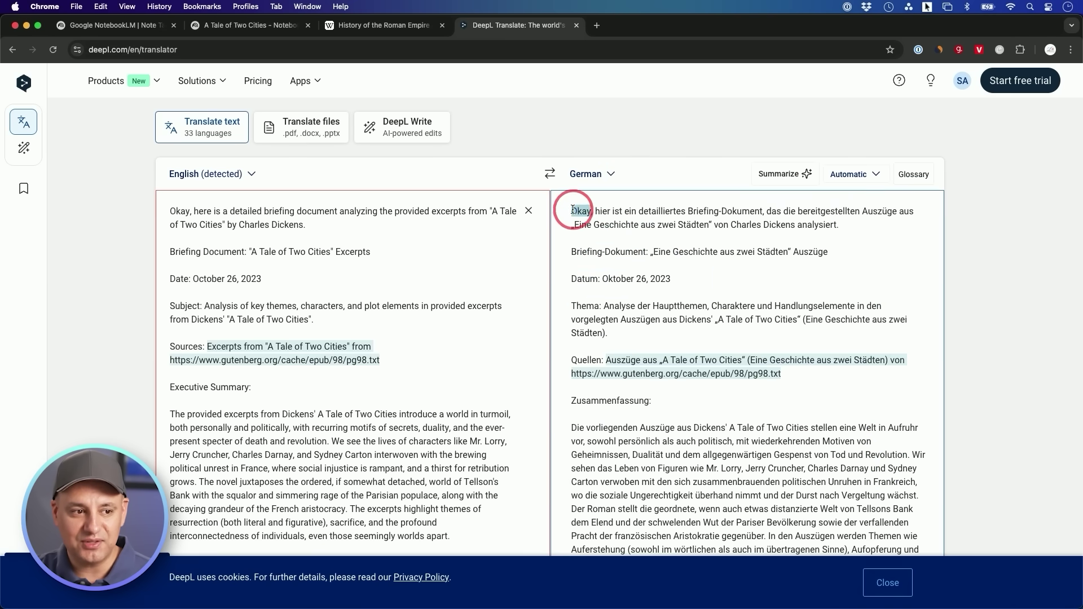
Switch the translation to Italian, then close the DeepL tab.
{"action": "left_click_drag", "start_coordinate": [571, 210], "coordinate": [746, 410]}
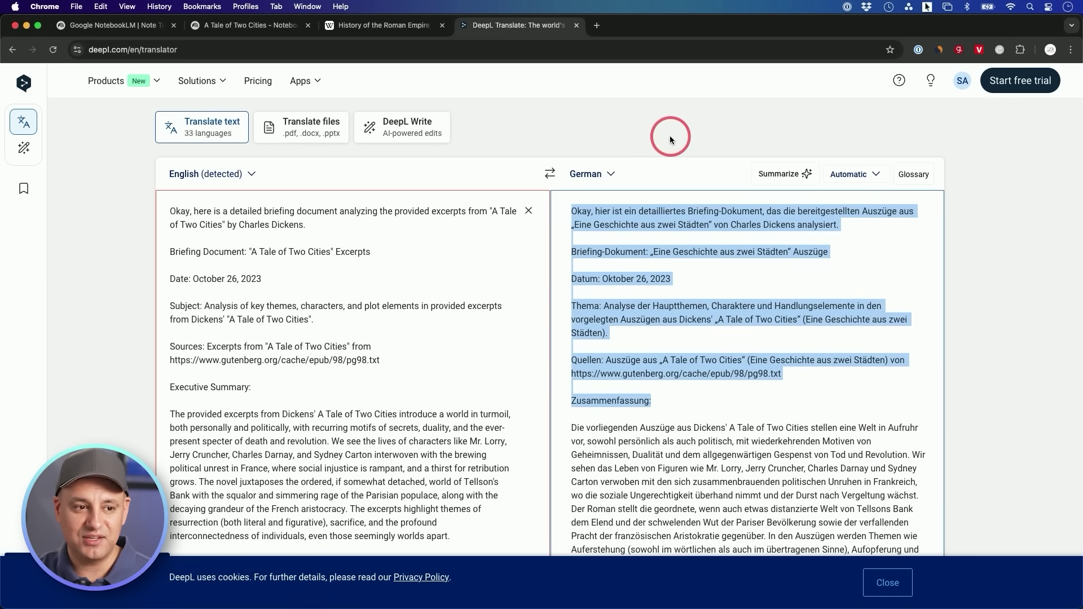
{"action": "left_click", "coordinate": [595, 174]}
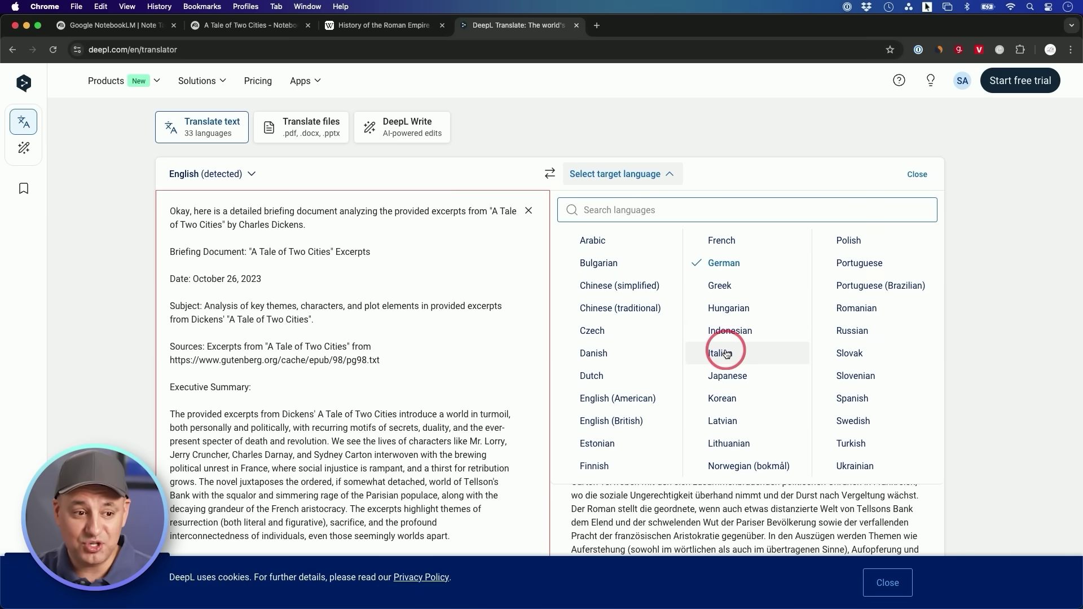
{"action": "left_click", "coordinate": [766, 359]}
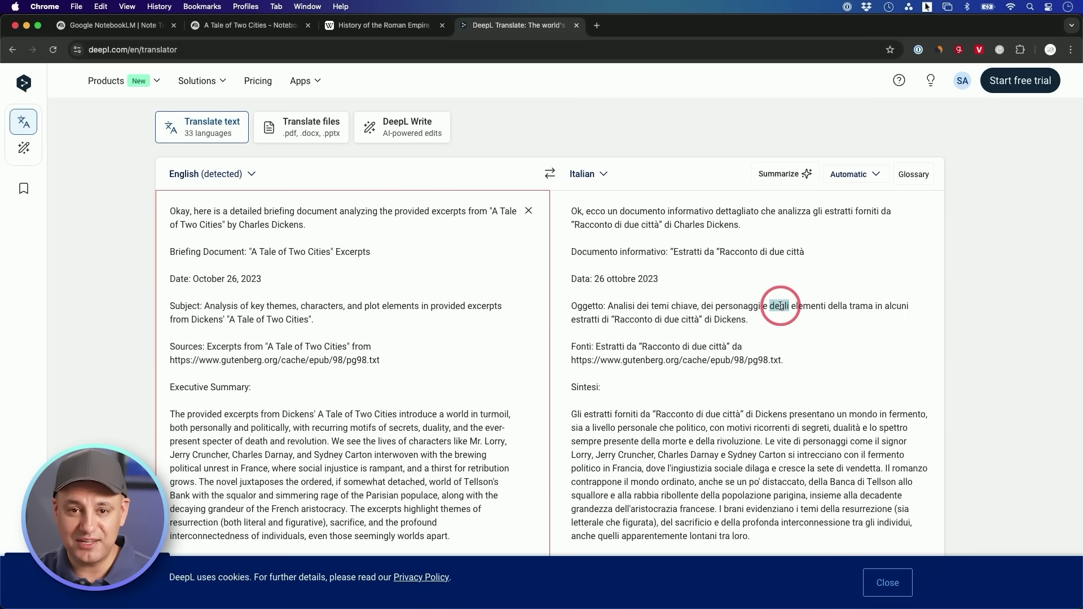
{"action": "key", "text": "super+w"}
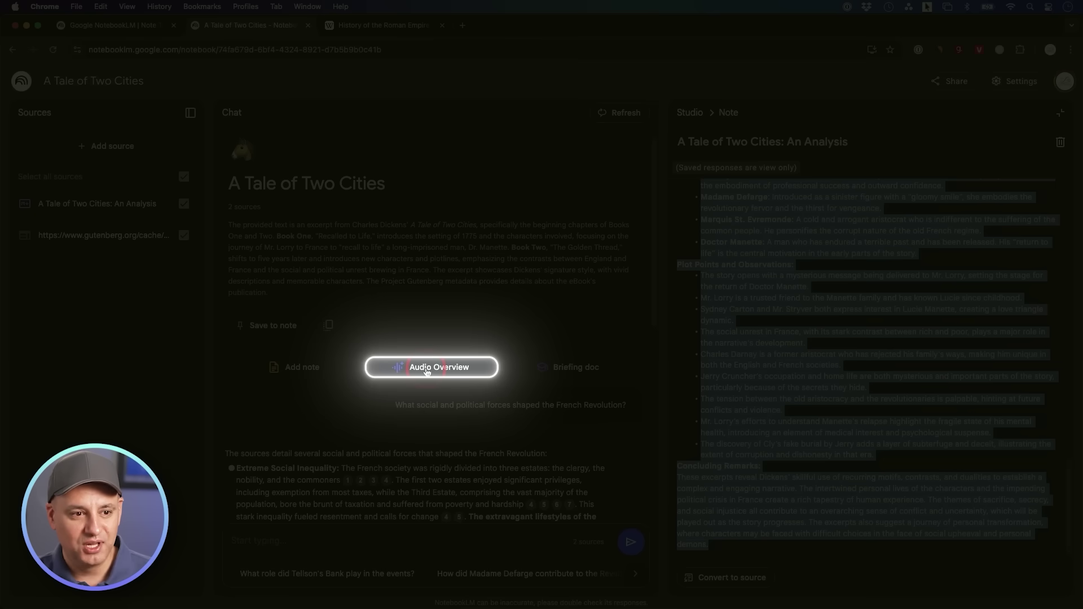
Generate the A Tale of Two Cities audio overview, pause it, and reveal its Download option.
{"action": "left_click", "coordinate": [427, 370]}
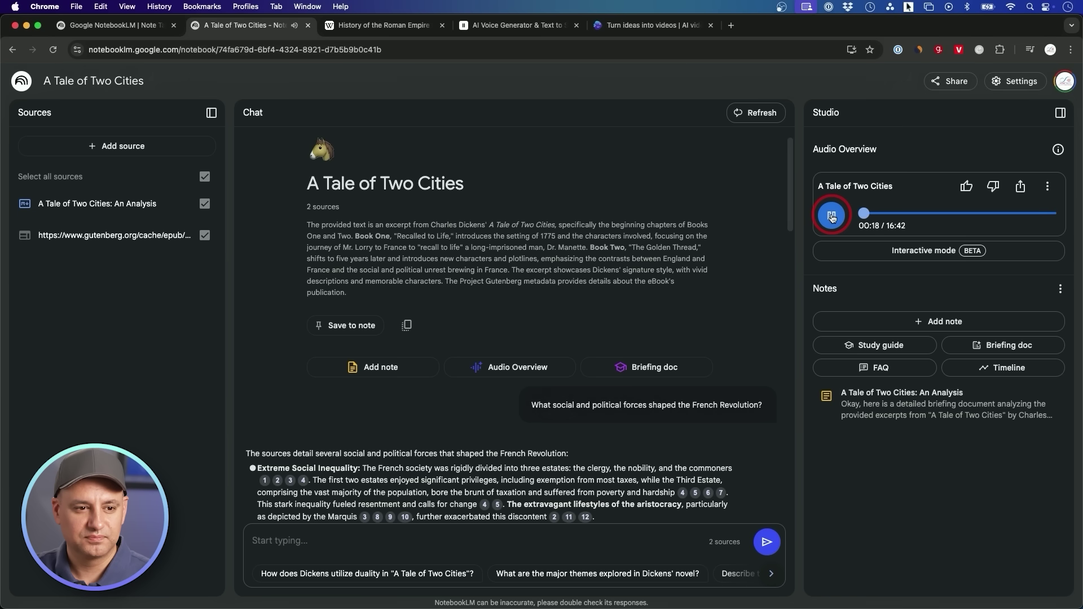
{"action": "left_click", "coordinate": [832, 218]}
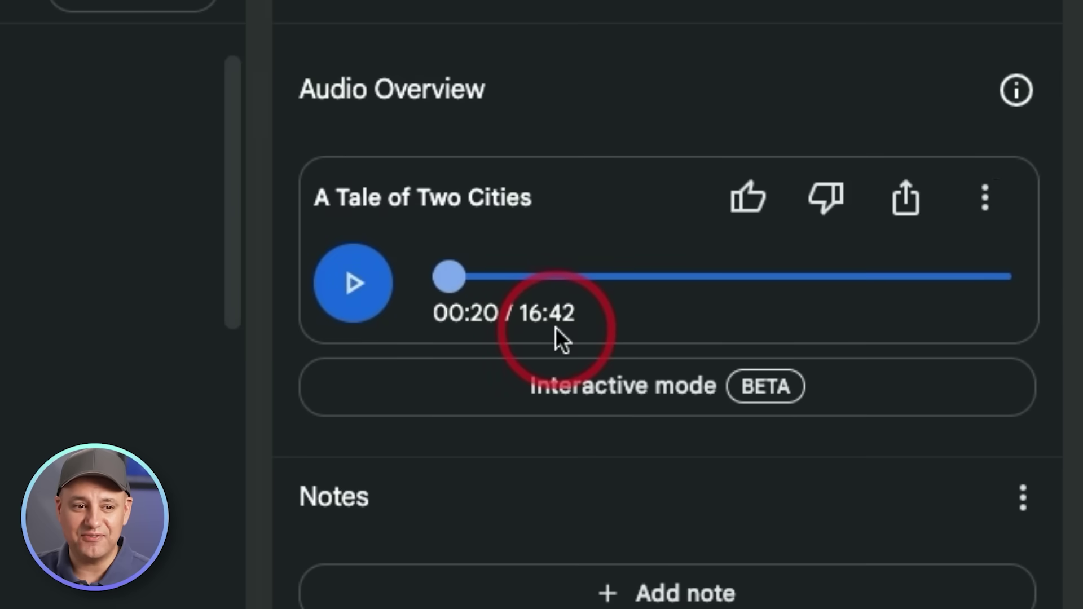
{"action": "left_click", "coordinate": [985, 198]}
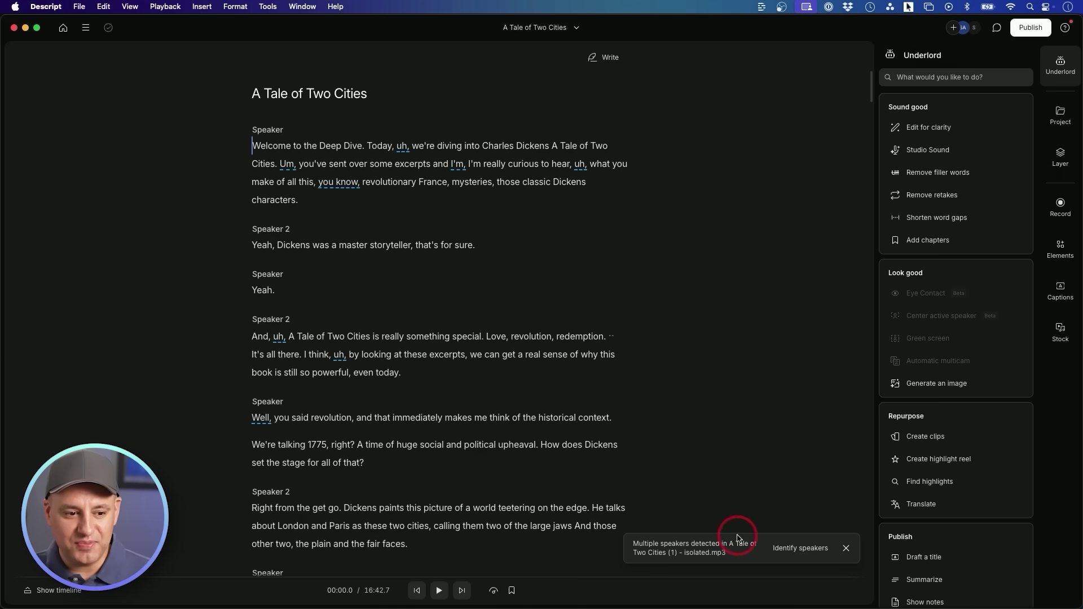
Skip speaker identification, delete the lone 'Yeah.' line, and select the first speaker's opening paragraph.
{"action": "left_click", "coordinate": [808, 551]}
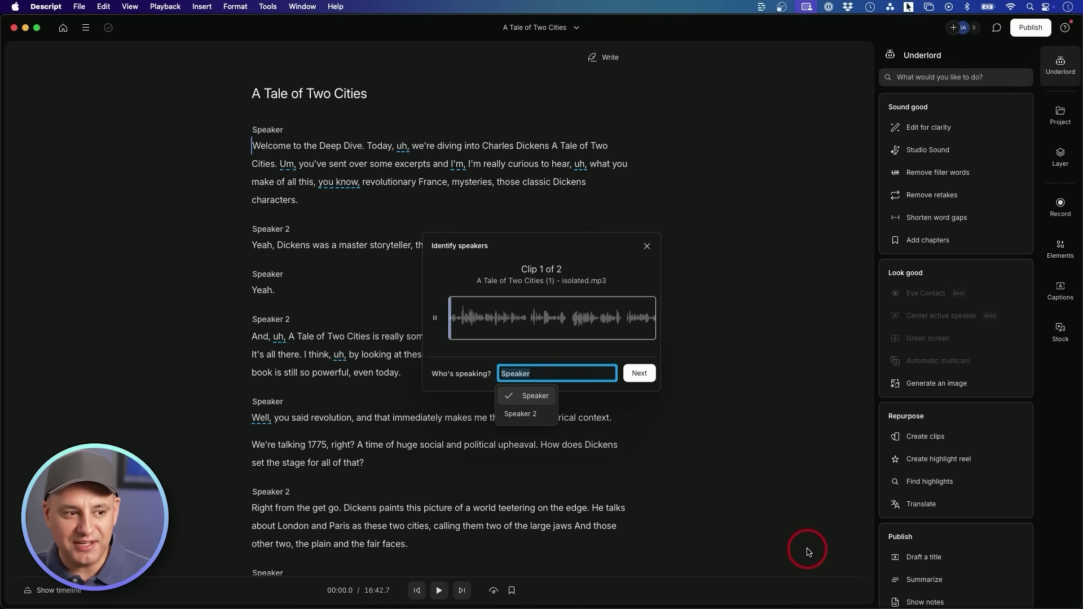
{"action": "left_click", "coordinate": [254, 144]}
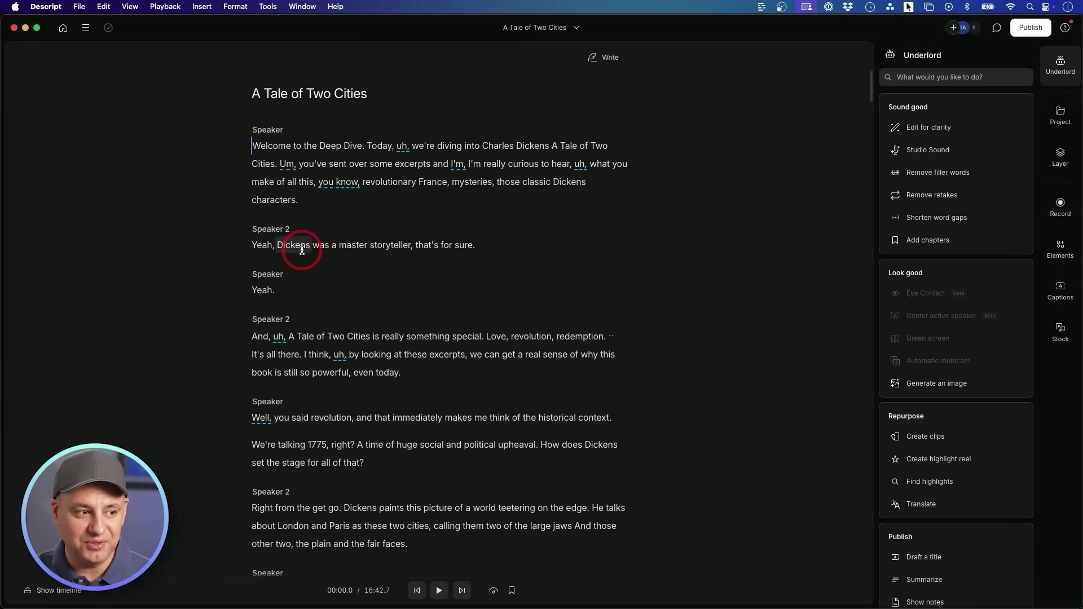
{"action": "left_click", "coordinate": [281, 295]}
{"action": "left_click_drag", "start_coordinate": [282, 294], "coordinate": [227, 263]}
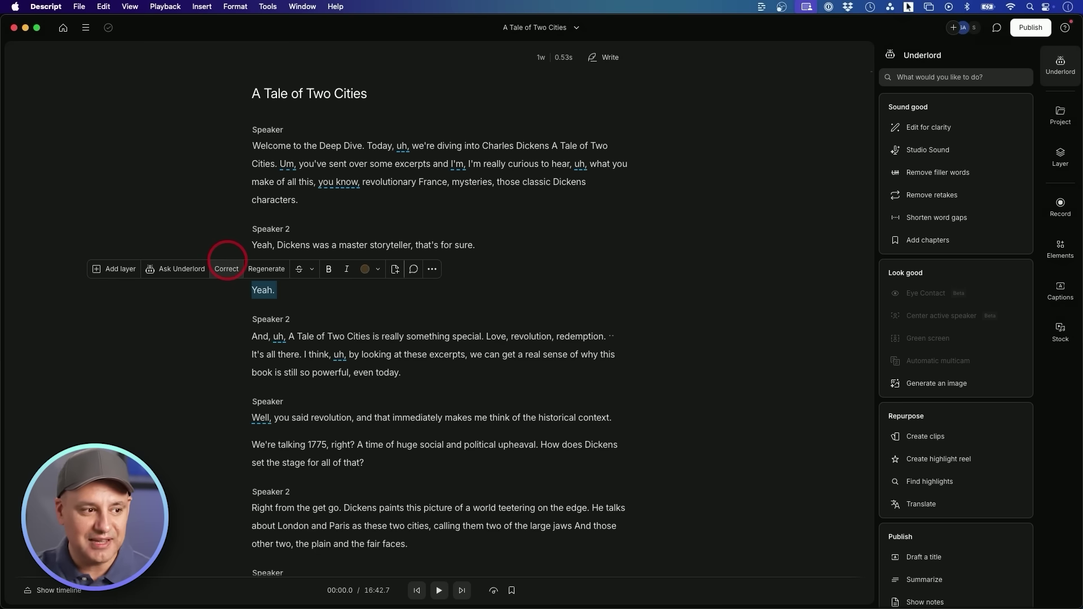
{"action": "key", "text": "BackSpace"}
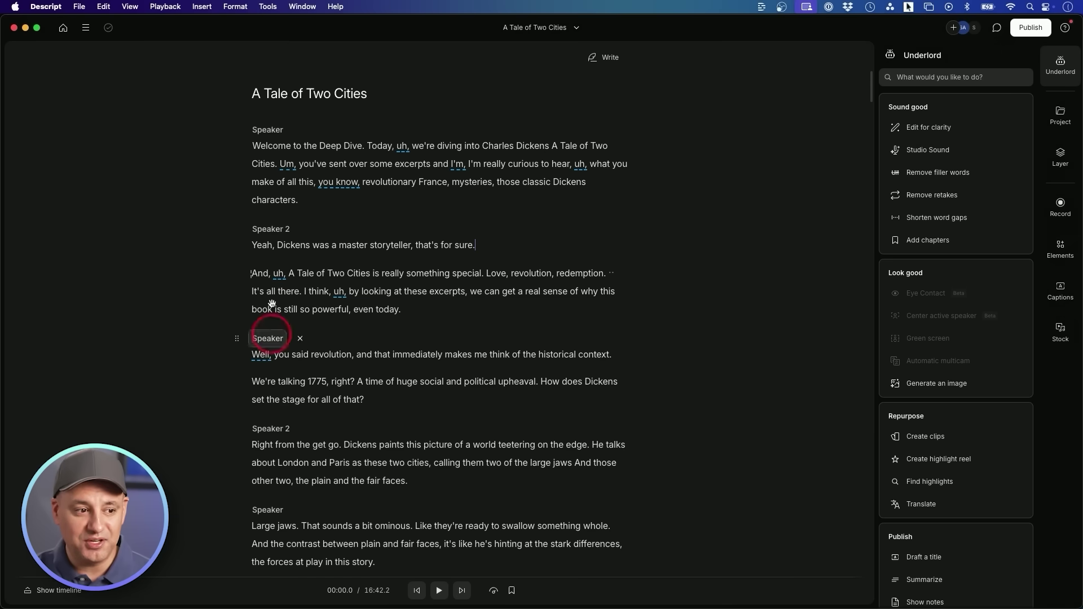
{"action": "left_click", "coordinate": [246, 280]}
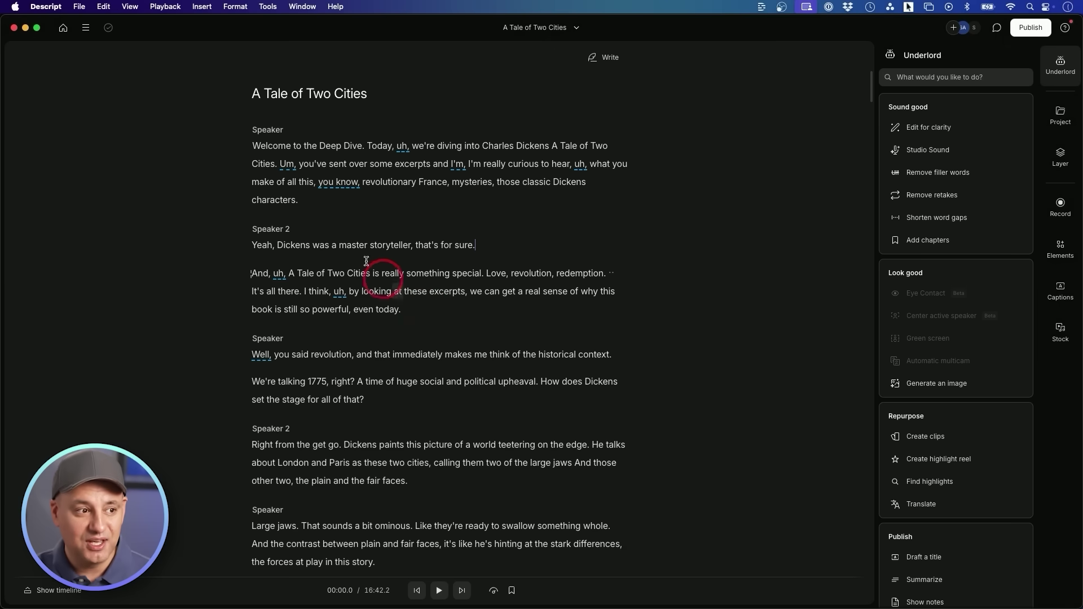
{"action": "left_click_drag", "start_coordinate": [252, 146], "coordinate": [305, 199]}
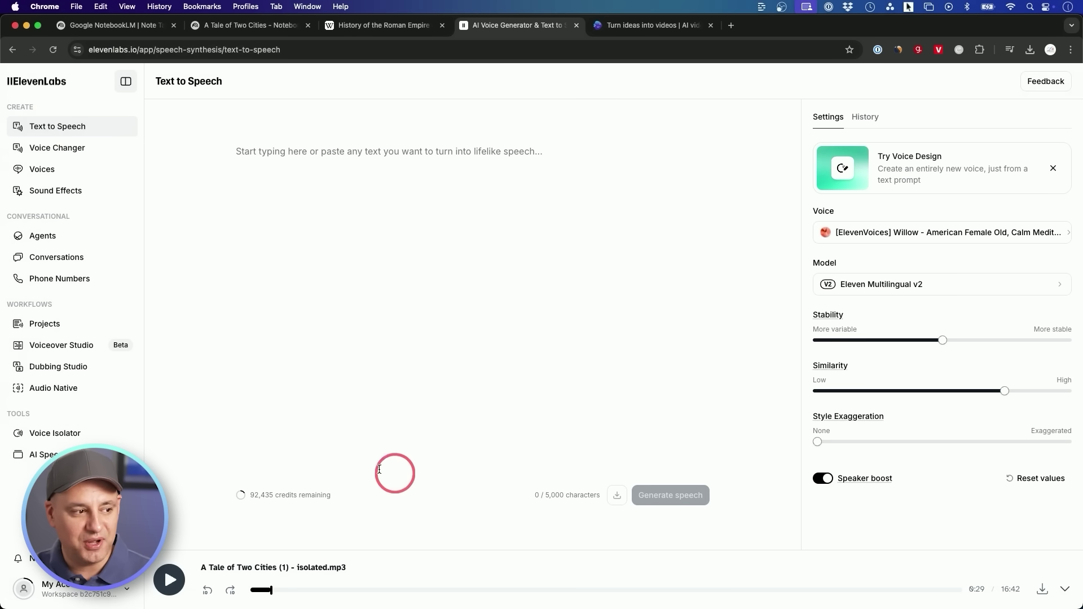
Create a new Voiceover Studio project and paste the podcast's opening lines for the first speaker.
{"action": "left_click", "coordinate": [59, 351]}
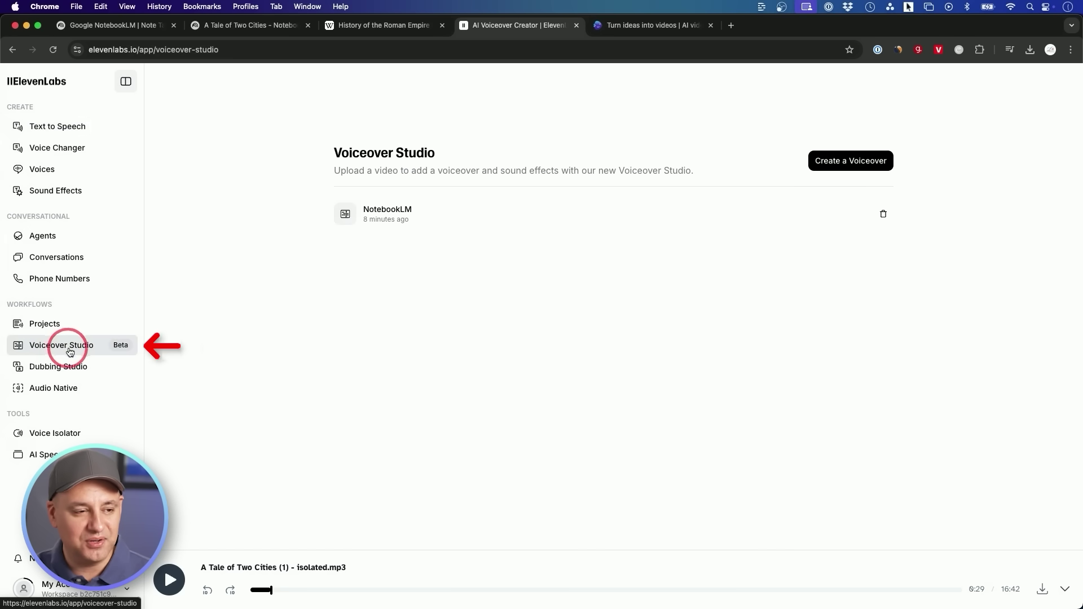
{"action": "left_click", "coordinate": [856, 160]}
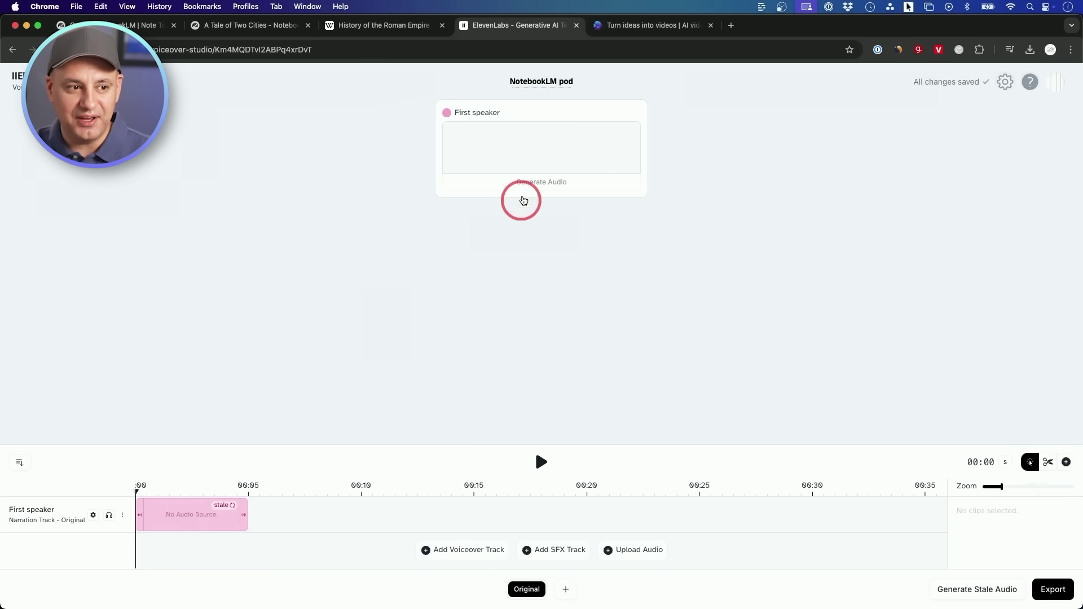
{"action": "left_click", "coordinate": [520, 148]}
{"action": "key", "text": "super+v"}
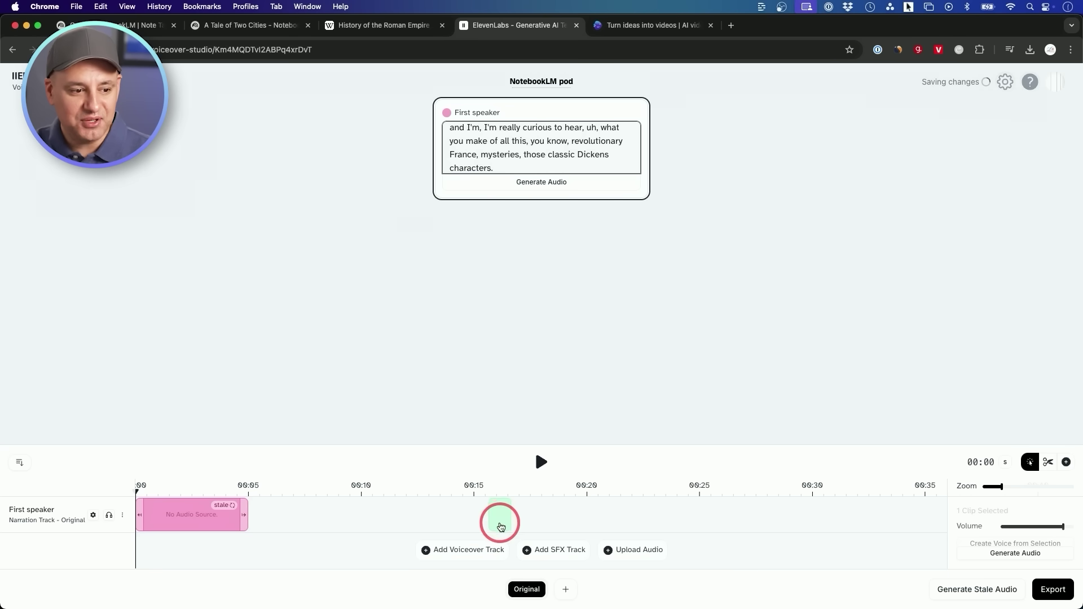
Add a second voiceover track and paste Speaker 2's lines copied from the Descript transcript.
{"action": "left_click", "coordinate": [465, 550]}
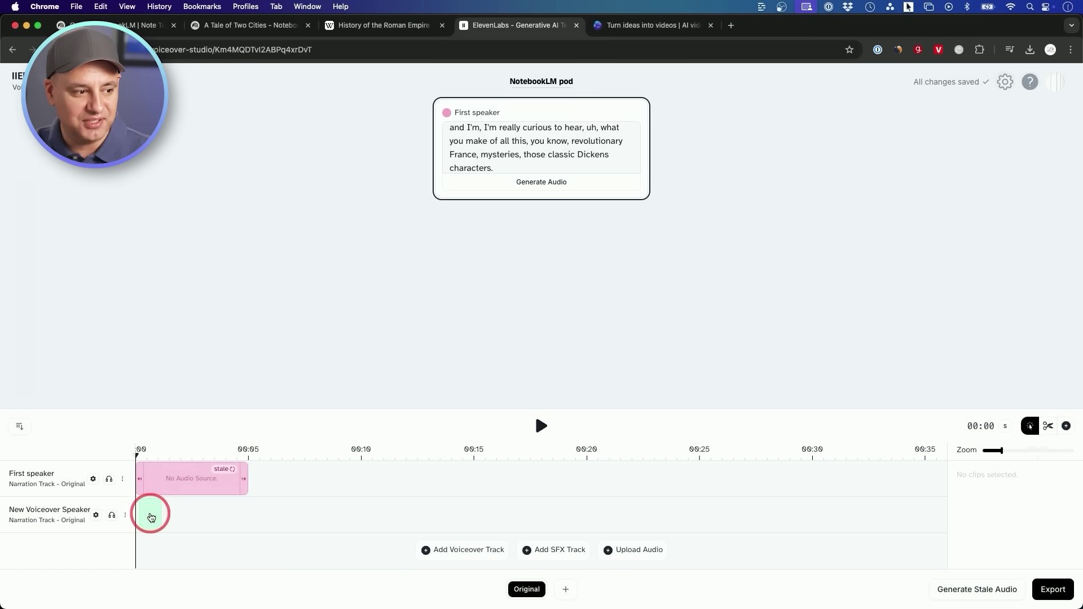
{"action": "left_click", "coordinate": [217, 515]}
{"action": "key", "text": "super+Tab"}
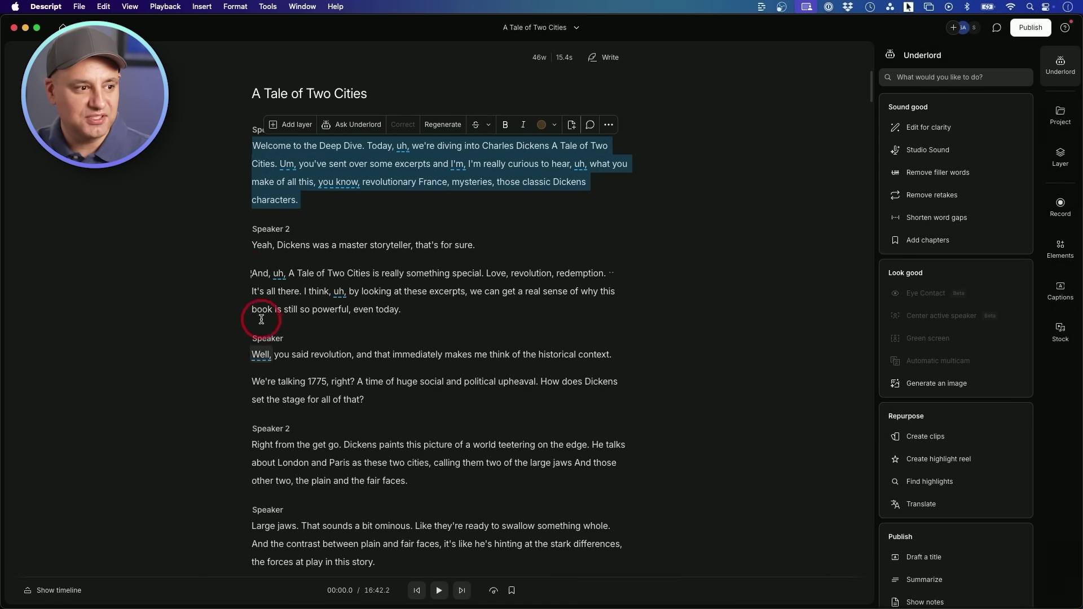
{"action": "left_click_drag", "start_coordinate": [253, 245], "coordinate": [423, 305]}
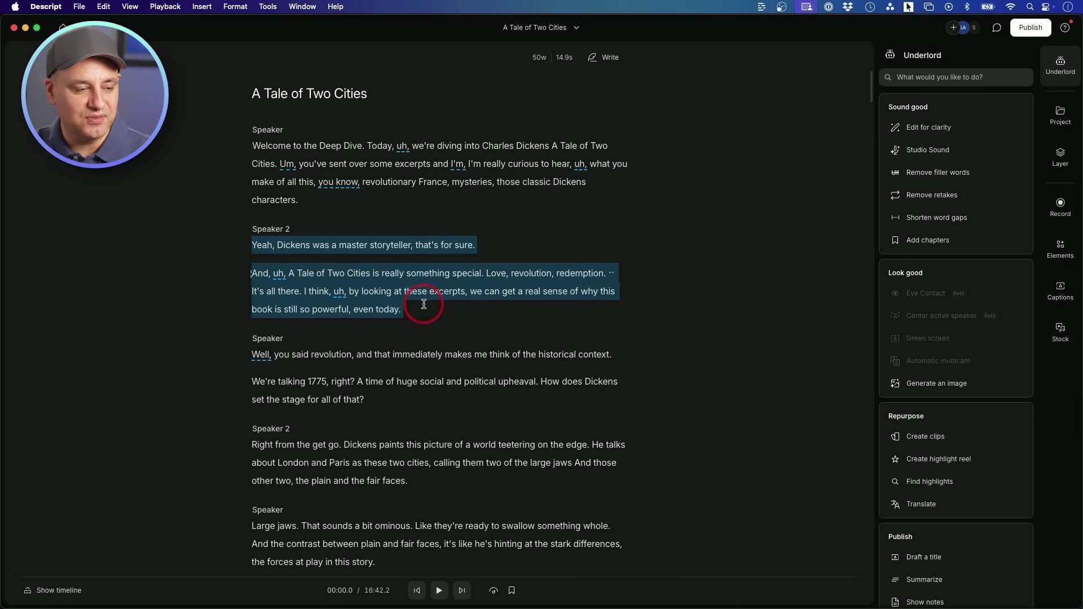
{"action": "key", "text": "super+c"}
{"action": "key", "text": "super+Tab"}
{"action": "key", "text": "super+v"}
Generate audio for both speakers and play back the dialogue.
{"action": "scroll", "coordinate": [518, 270], "scroll_direction": "up", "scroll_amount": 5}
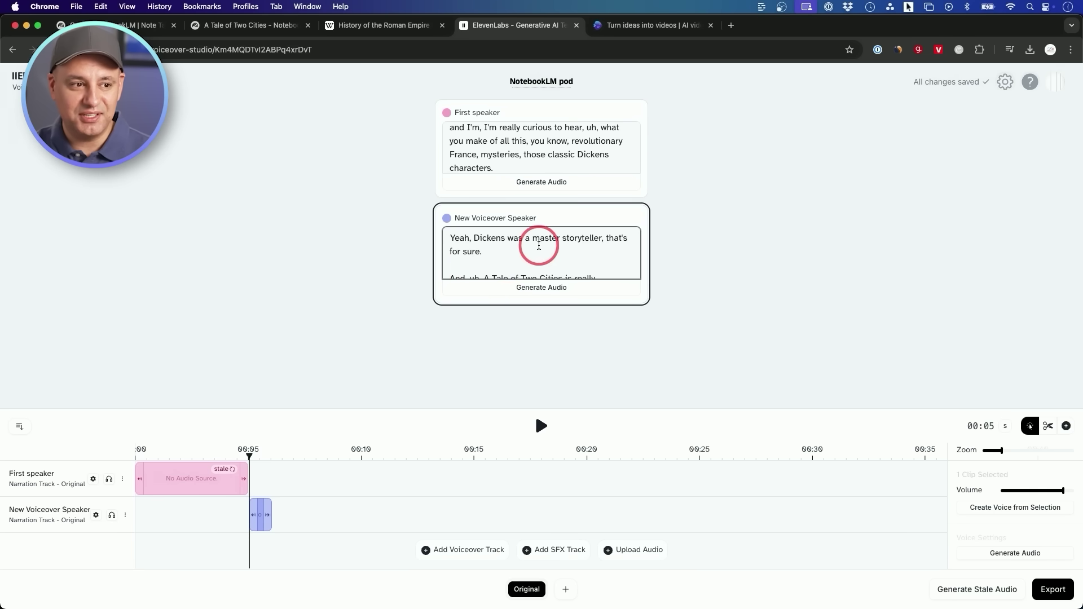
{"action": "scroll", "coordinate": [521, 169], "scroll_direction": "up", "scroll_amount": 3}
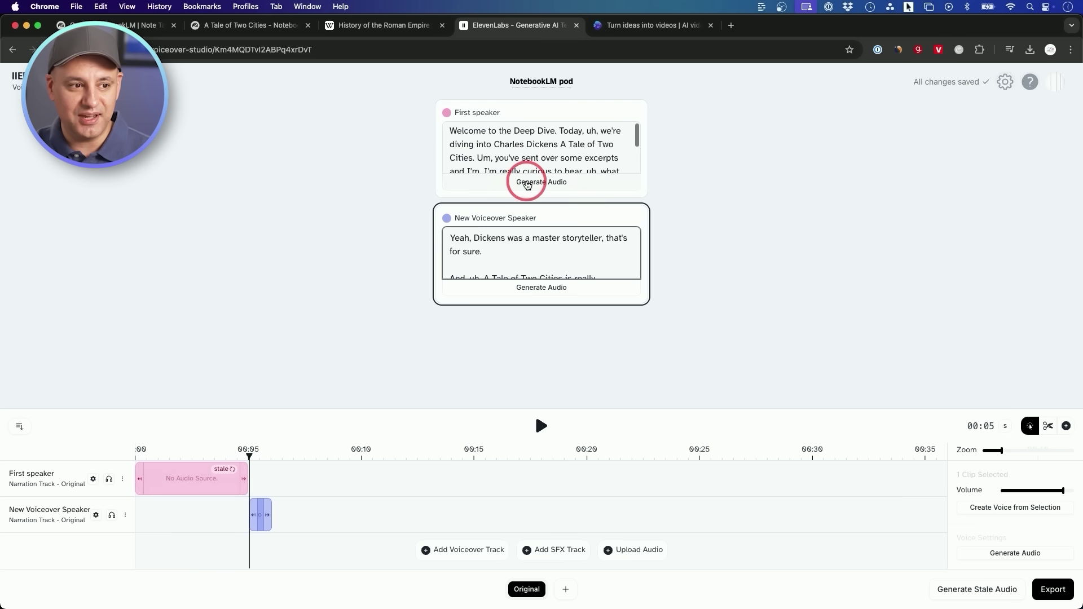
{"action": "left_click", "coordinate": [526, 182]}
{"action": "left_click", "coordinate": [540, 288]}
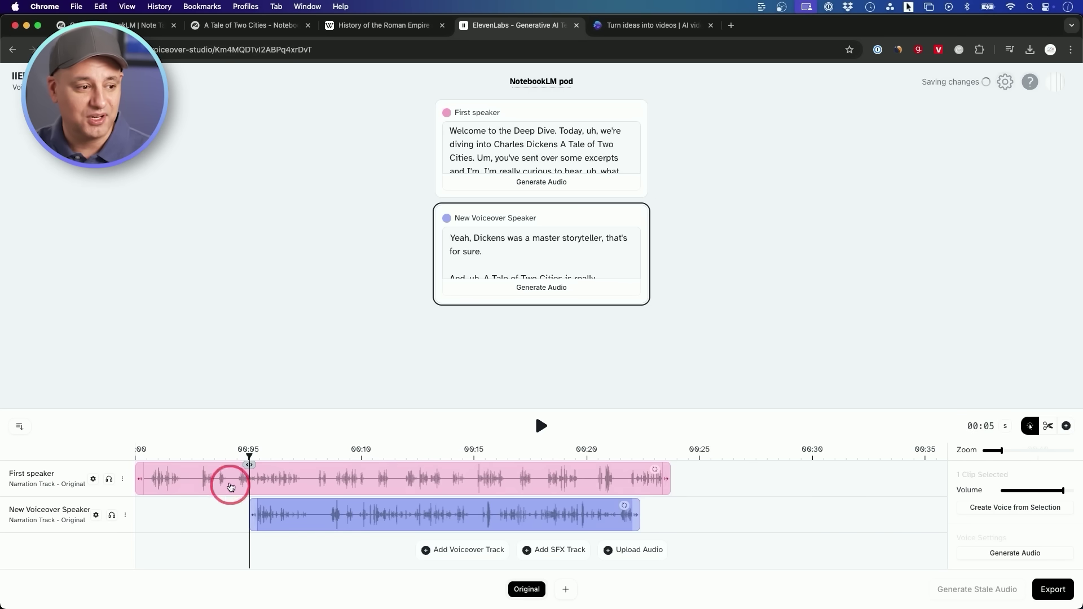
{"action": "left_click", "coordinate": [181, 474]}
{"action": "key", "text": "space"}
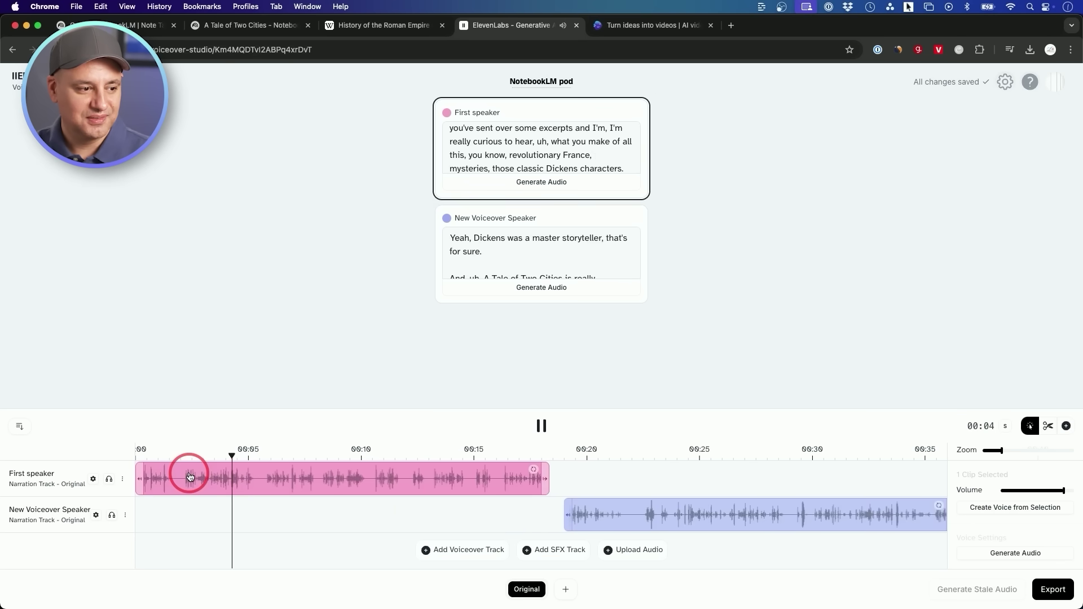
{"action": "key", "text": "space"}
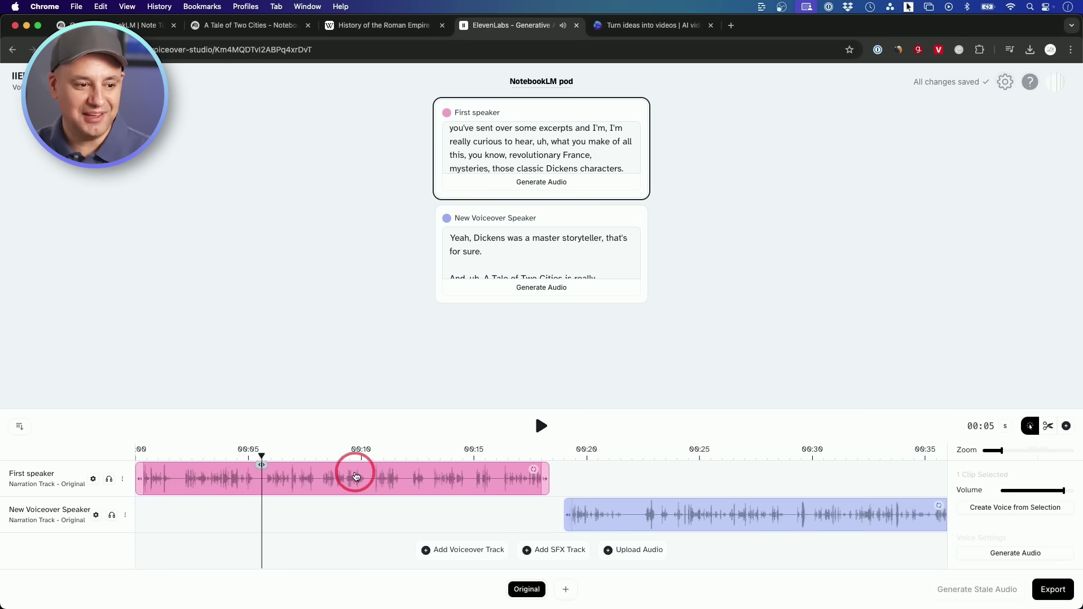
Slide the second speaker's clip to start at about 00:18 and play from there.
{"action": "left_click", "coordinate": [575, 449]}
{"action": "mouse_move", "coordinate": [632, 504]}
{"action": "left_mouse_down"}
{"action": "mouse_move", "coordinate": [599, 511]}
{"action": "mouse_move", "coordinate": [628, 514]}
{"action": "left_mouse_up"}
{"action": "left_click", "coordinate": [543, 452]}
{"action": "key", "text": "space"}
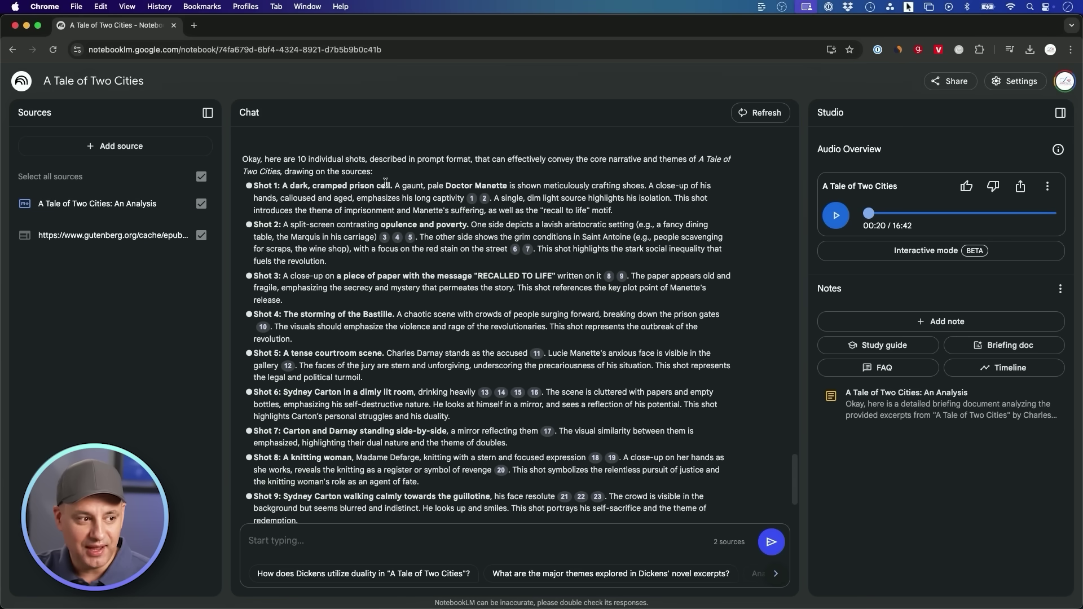
{"action": "scroll", "coordinate": [378, 291], "scroll_direction": "down", "scroll_amount": 2}
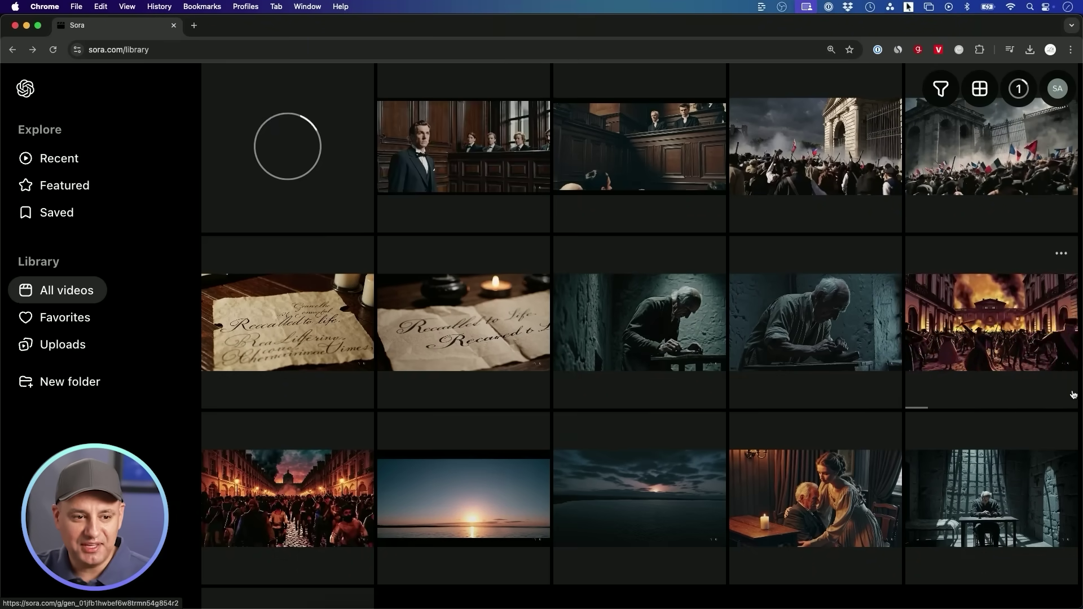
Scroll through Sora's All videos library of generated Tale of Two Cities clips.
{"action": "scroll", "coordinate": [620, 198], "scroll_direction": "up", "scroll_amount": 3}
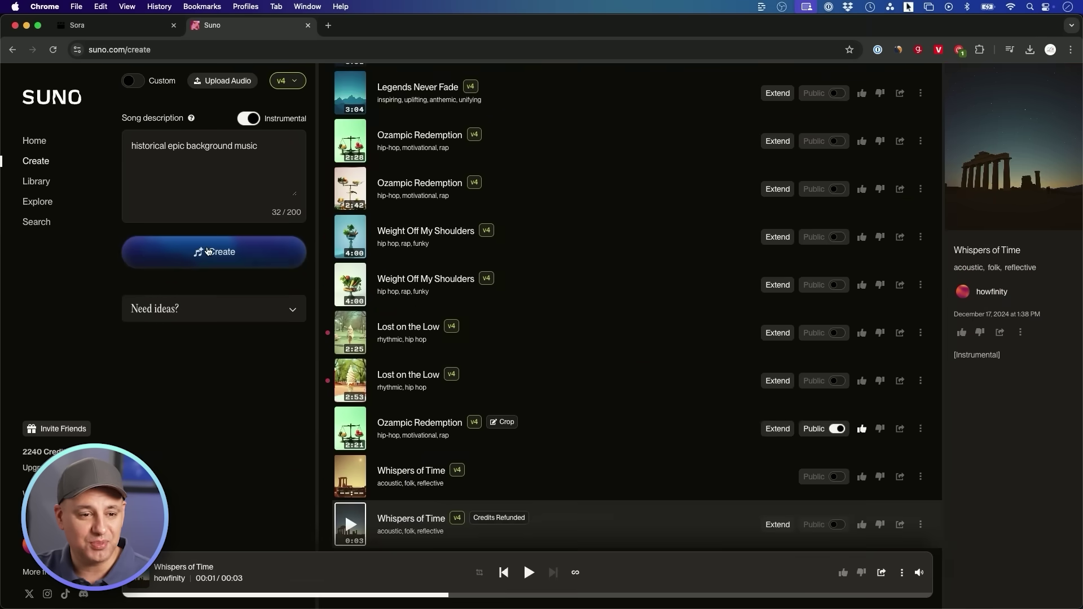
Create instrumental songs from the 'historical epic background music' description, yielding 'Heroes of the Past'.
{"action": "left_click", "coordinate": [207, 251]}
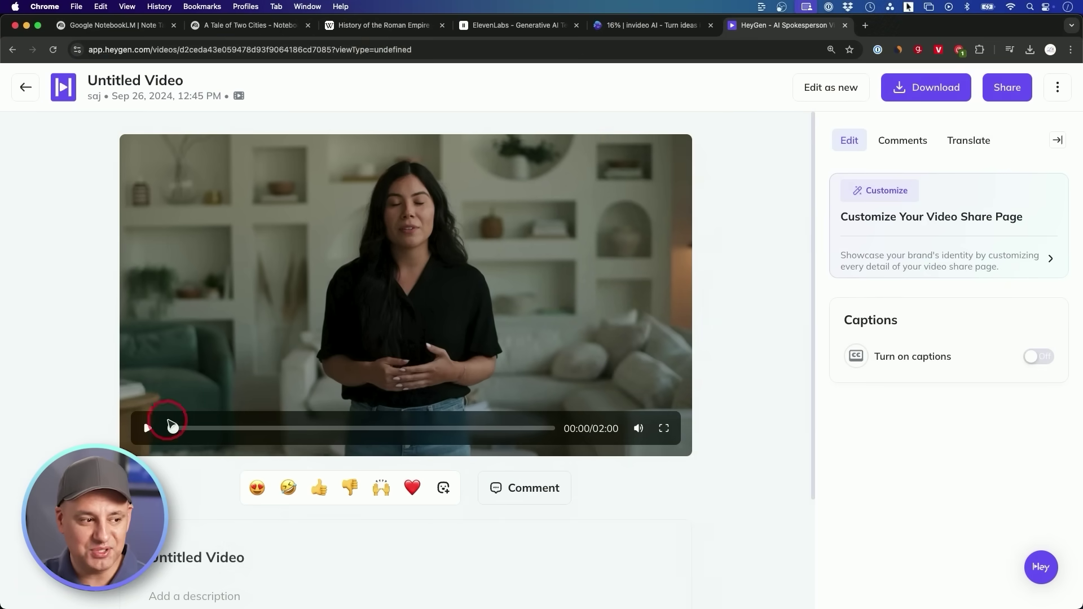
Play the two-minute 'Untitled Video' of the presenter speaking in a living room.
{"action": "left_click", "coordinate": [148, 428]}
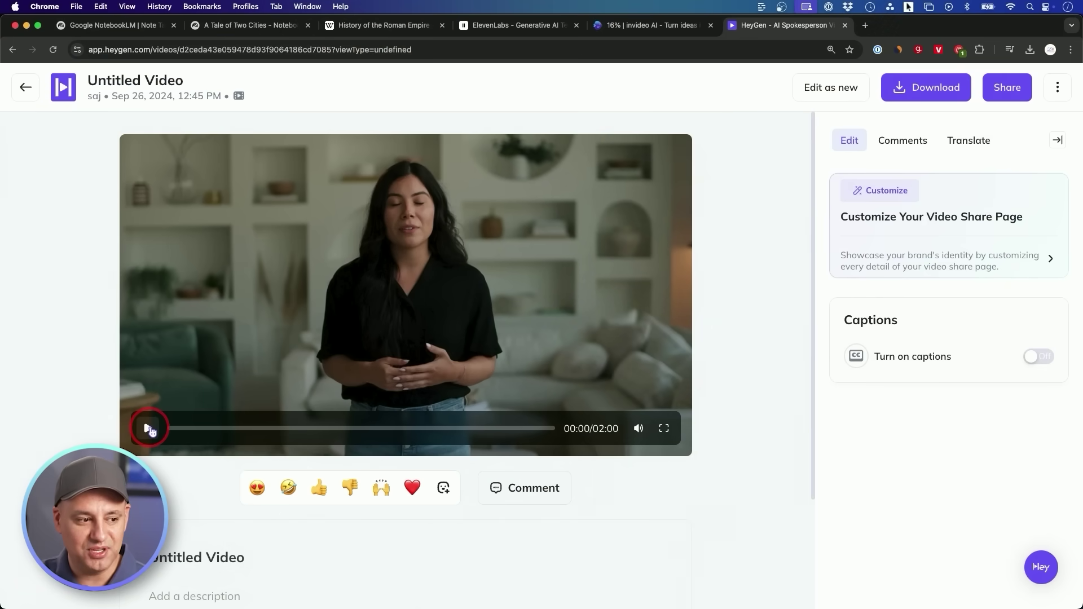